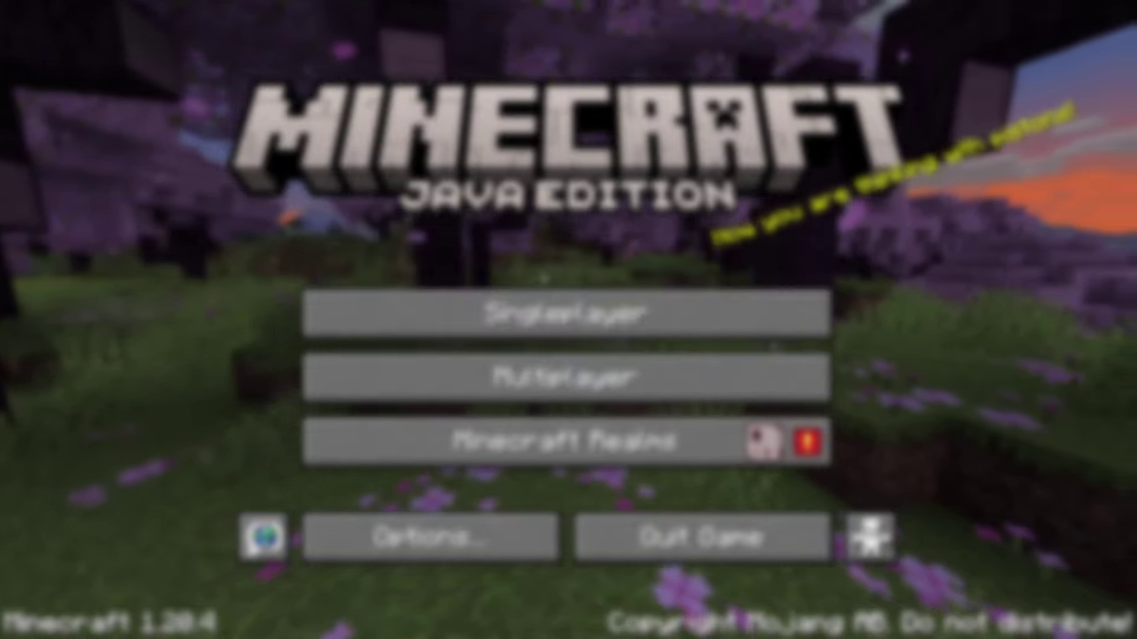
Switch to Chrome and look over the features on the Apex Hosting Minecraft server page
left_click(702, 537)
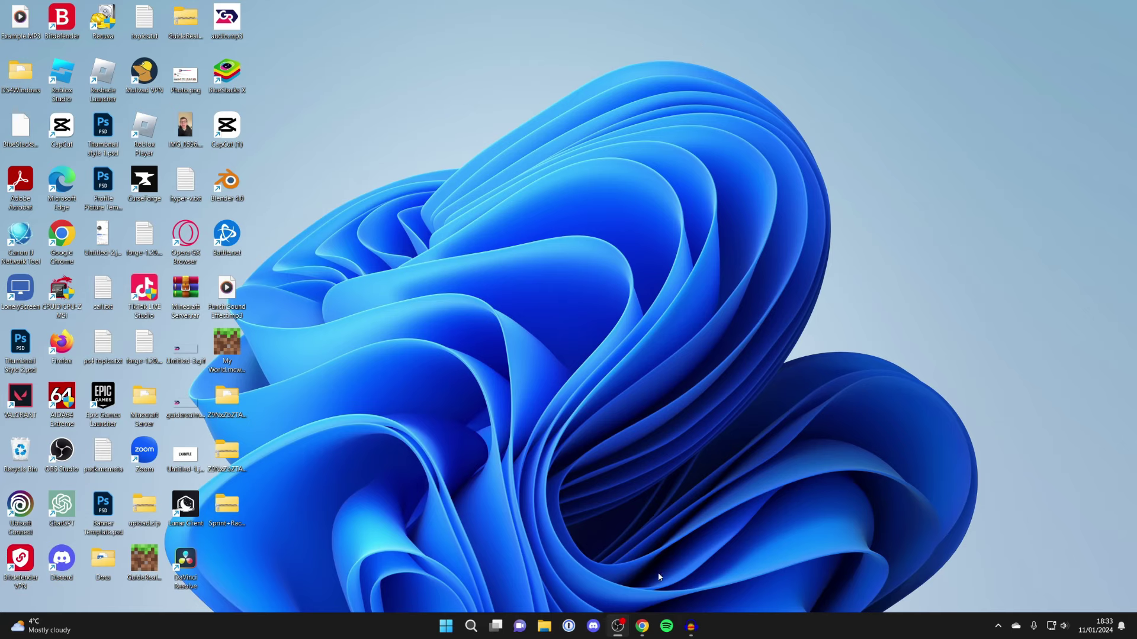
left_click(643, 626)
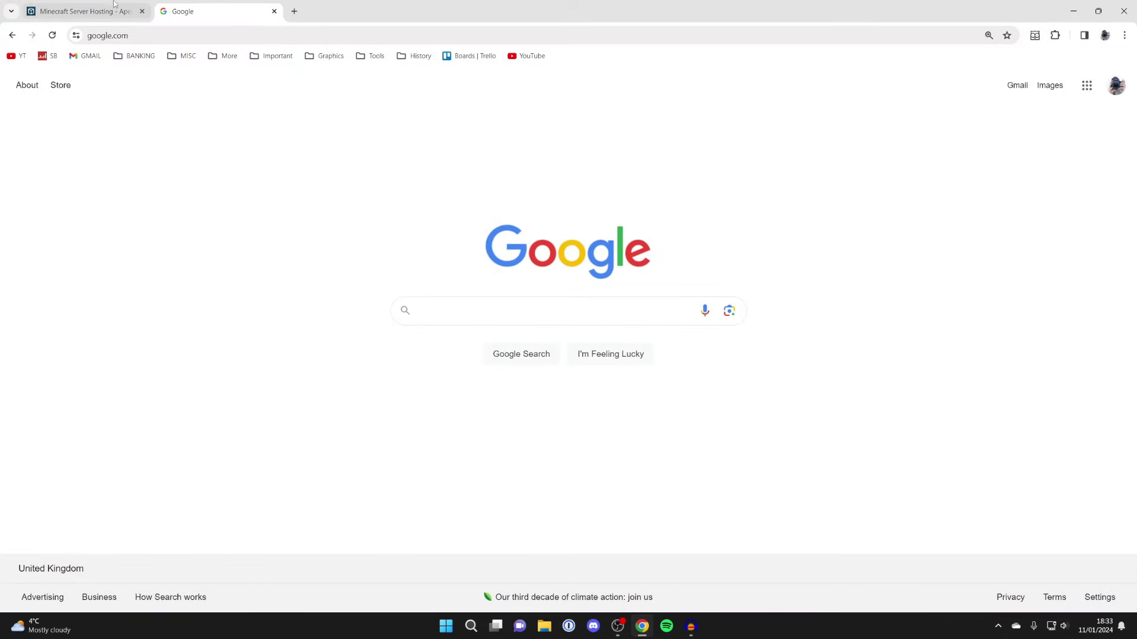
left_click(119, 11)
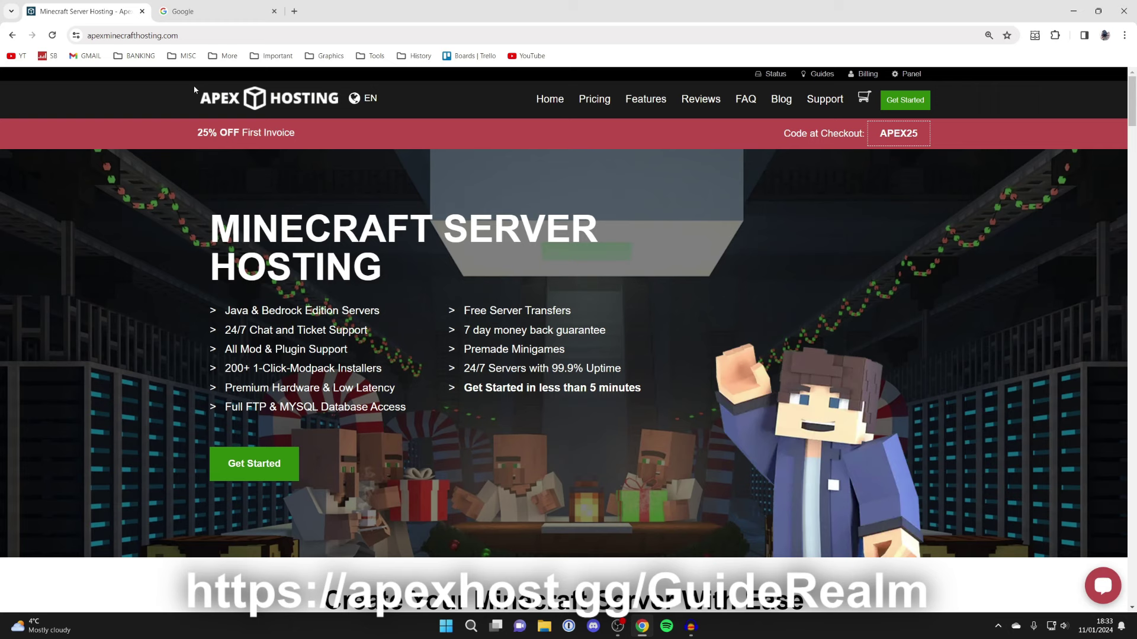
scroll(275, 165, "down", 8)
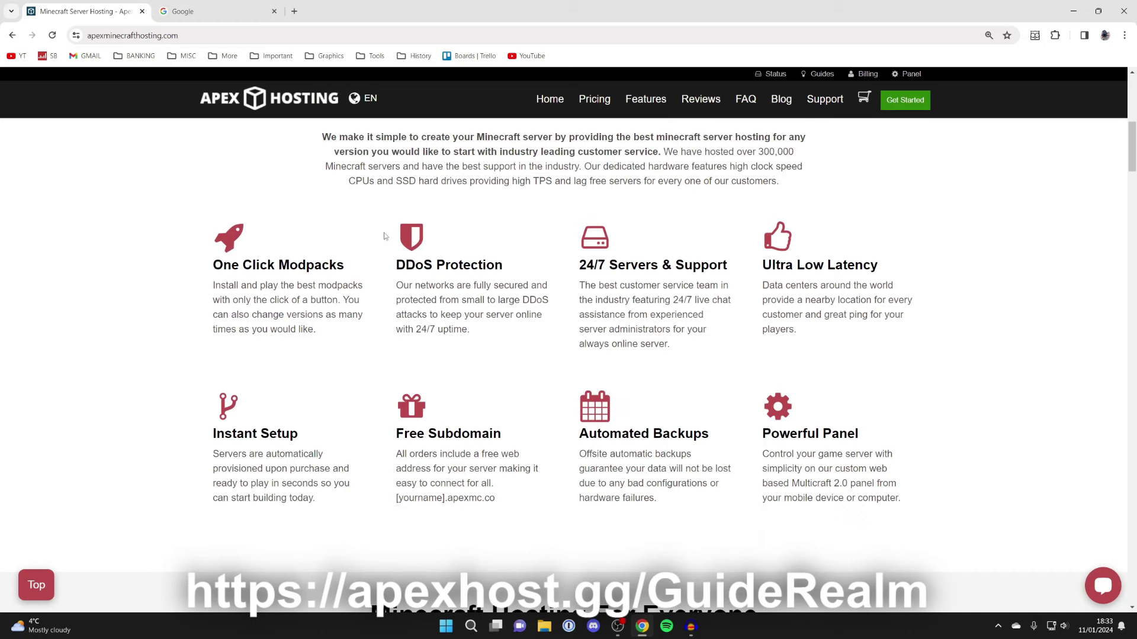
scroll(474, 286, "up", 5)
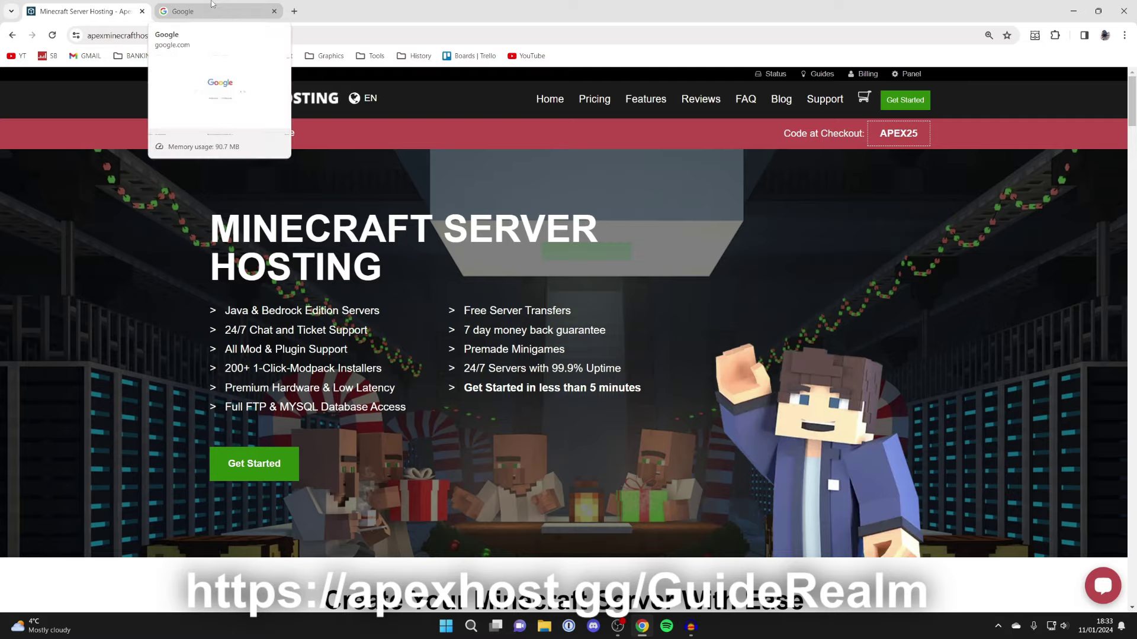
Search Google for "just enough items" and open the mod's CurseForge page
left_click(212, 5)
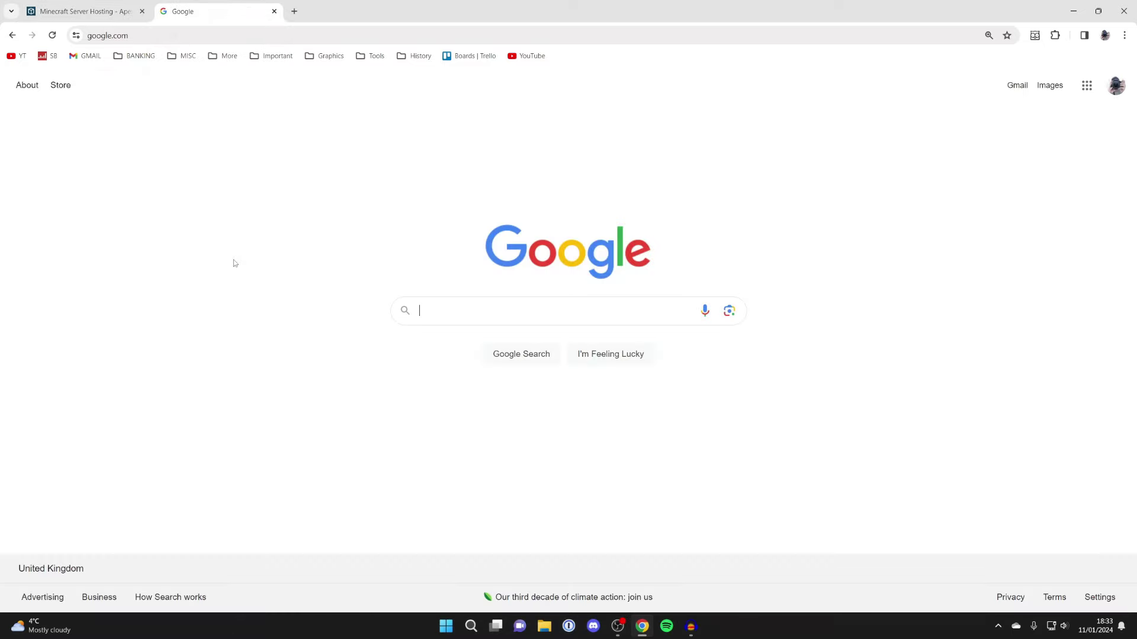
type("just enough it")
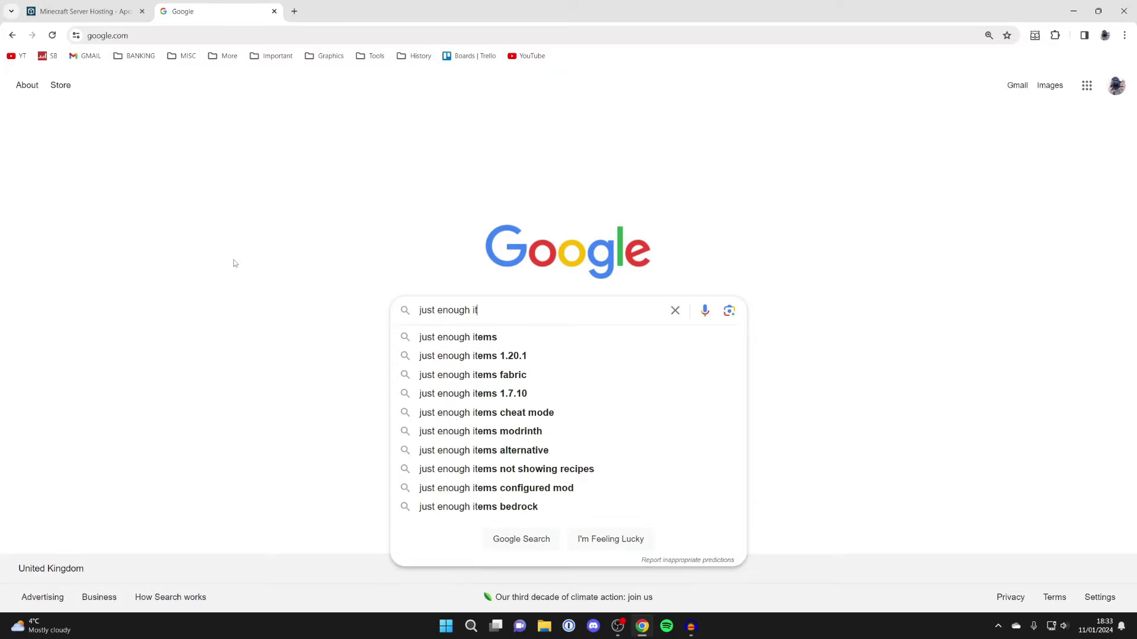
type("ems")
key("Return")
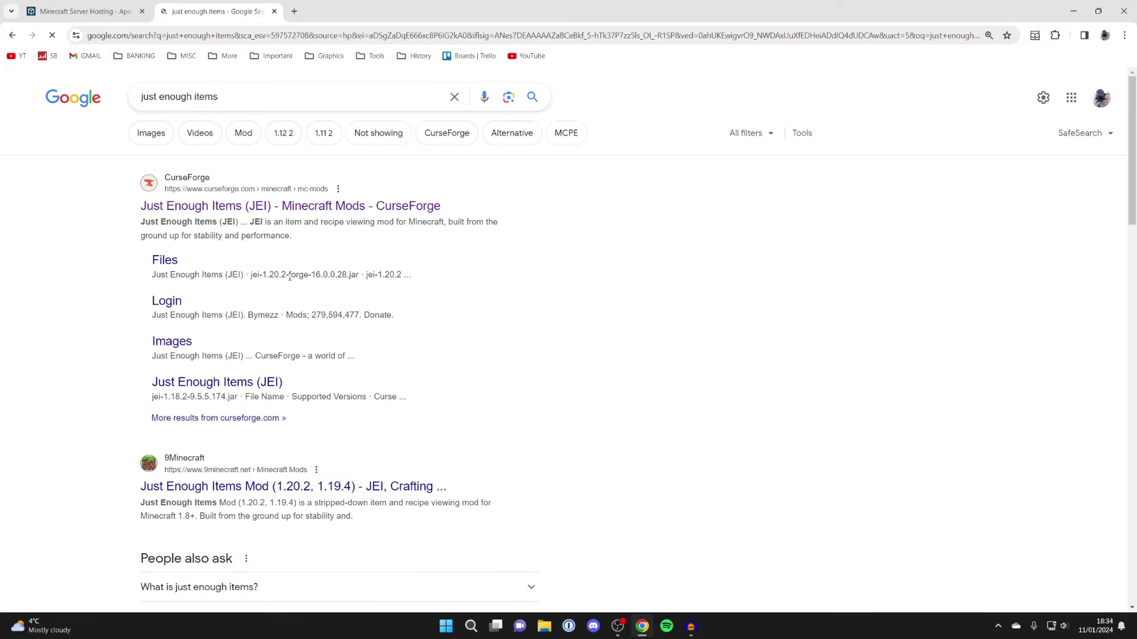
left_click(168, 205)
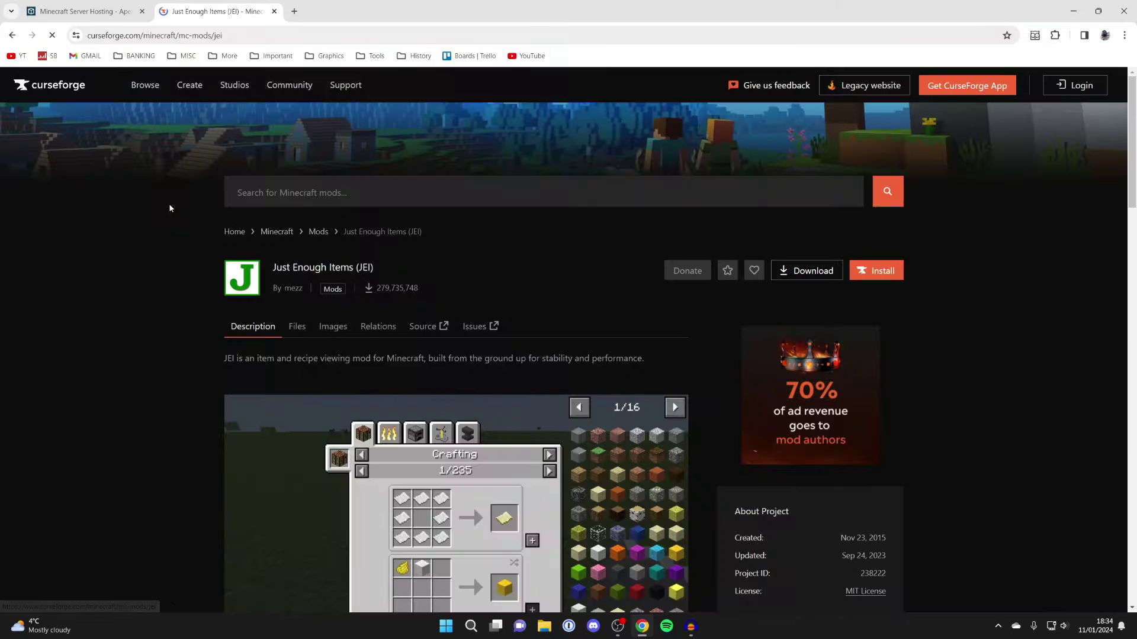
Download jei-1.20.2-forge-16.0.0.28.jar from the Just Enough Items file list
scroll(316, 231, "down", 1)
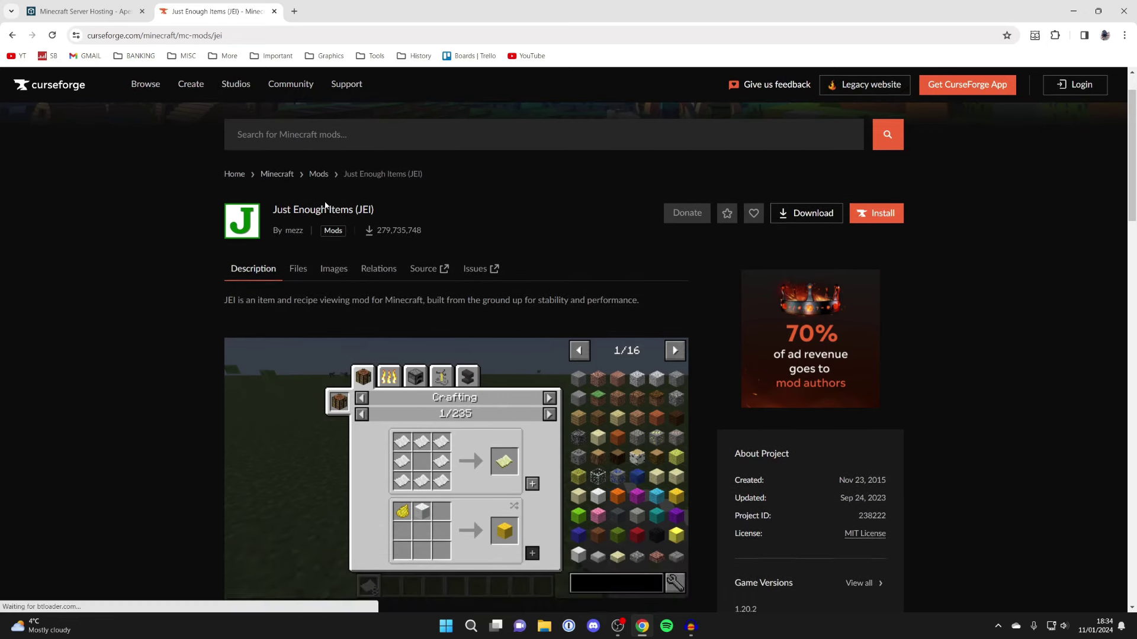
scroll(319, 204, "down", 1)
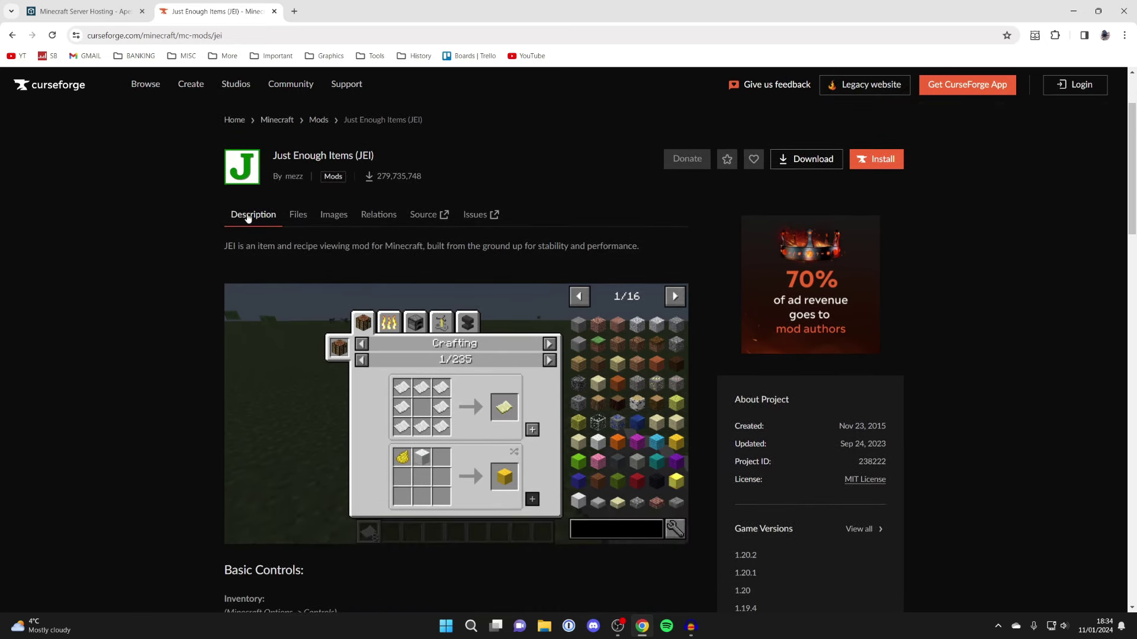
left_click(296, 215)
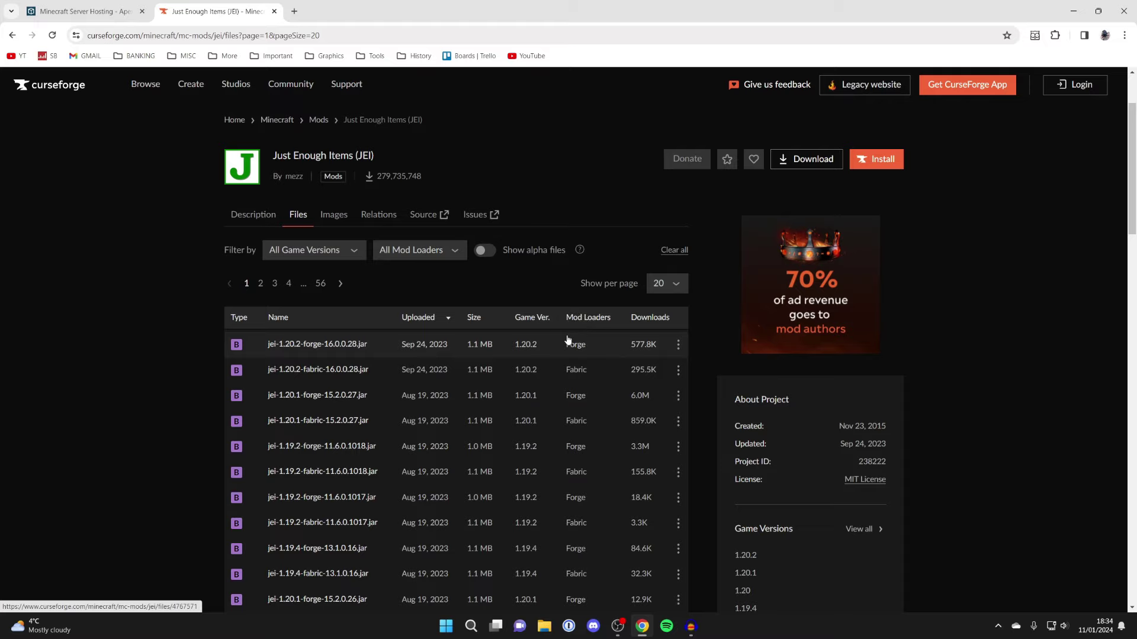
left_click(678, 348)
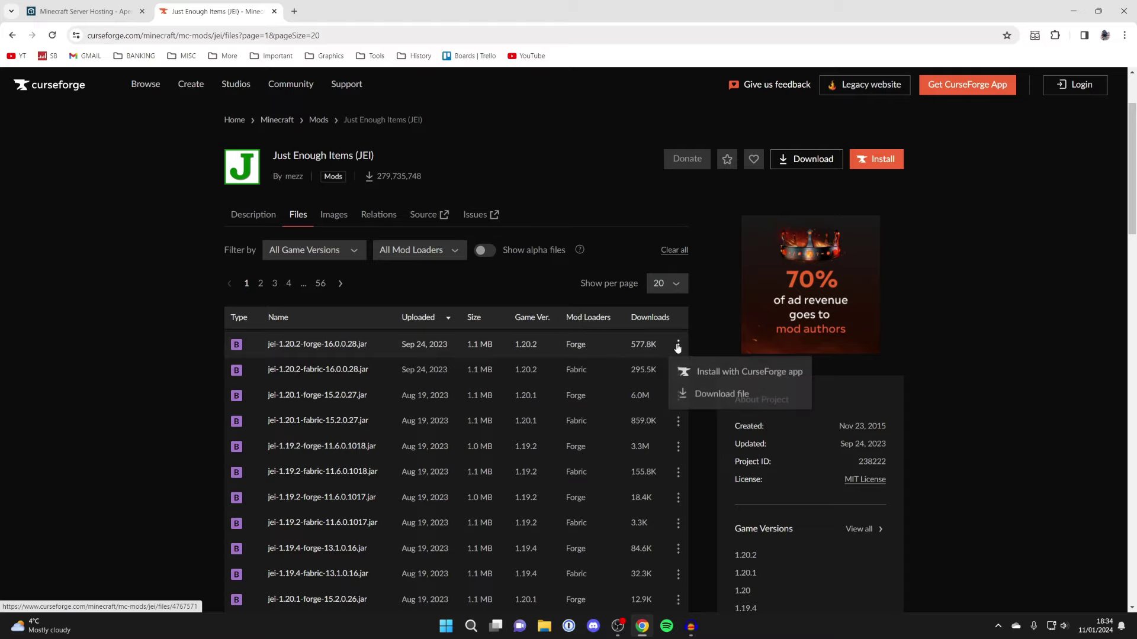
left_click(733, 396)
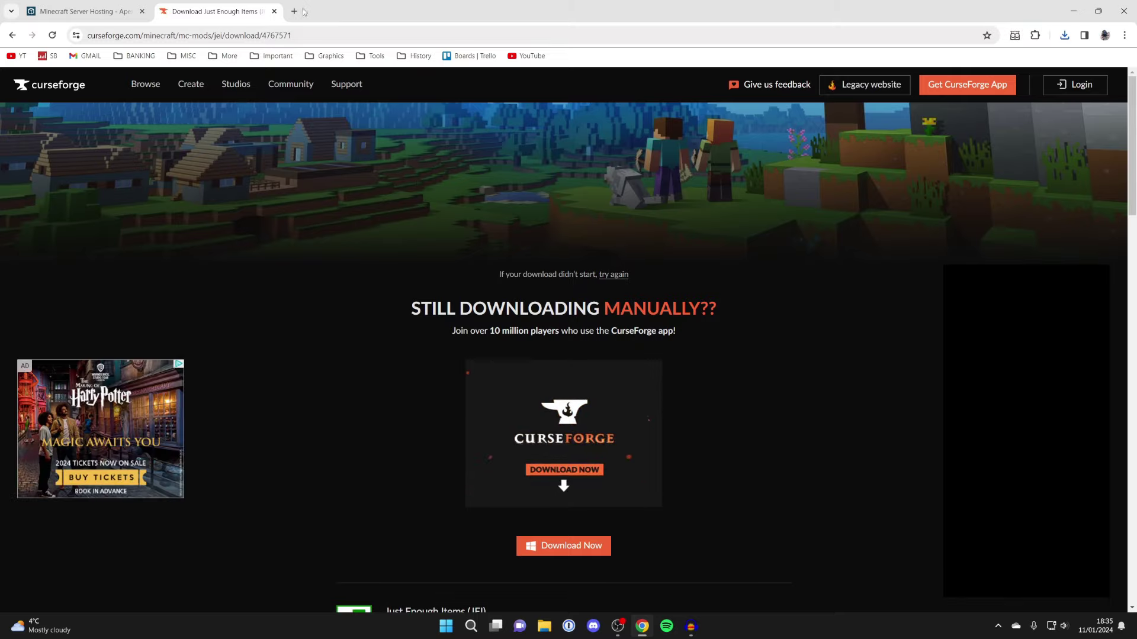
Search Google for "minecraft forge" in a new tab and open the official Forge downloads page
key("ctrl+t")
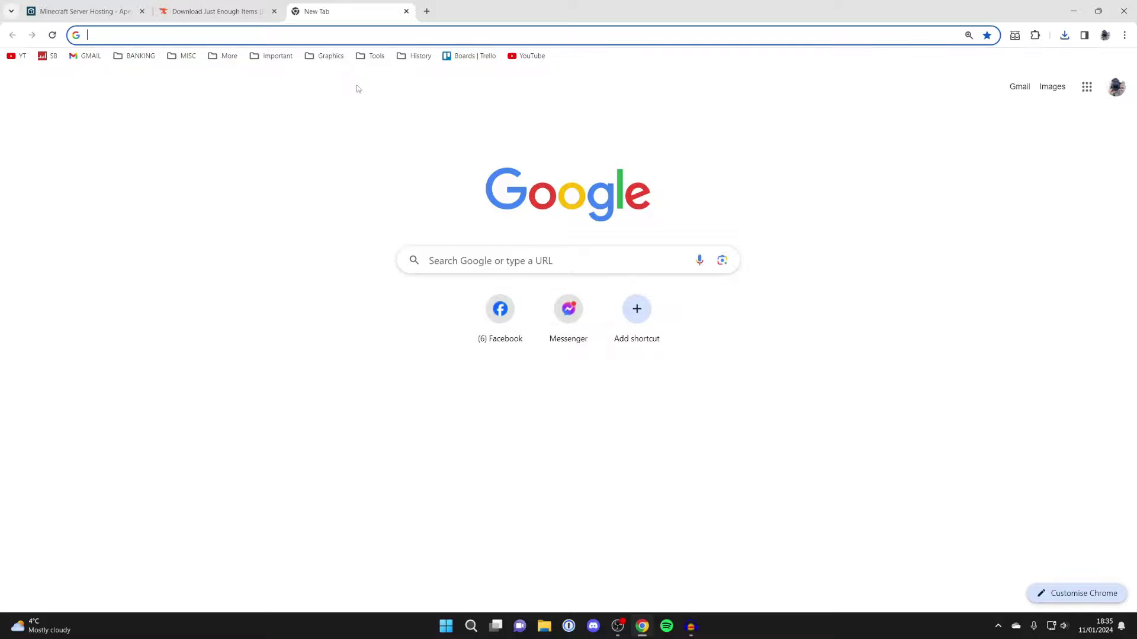
type("minec")
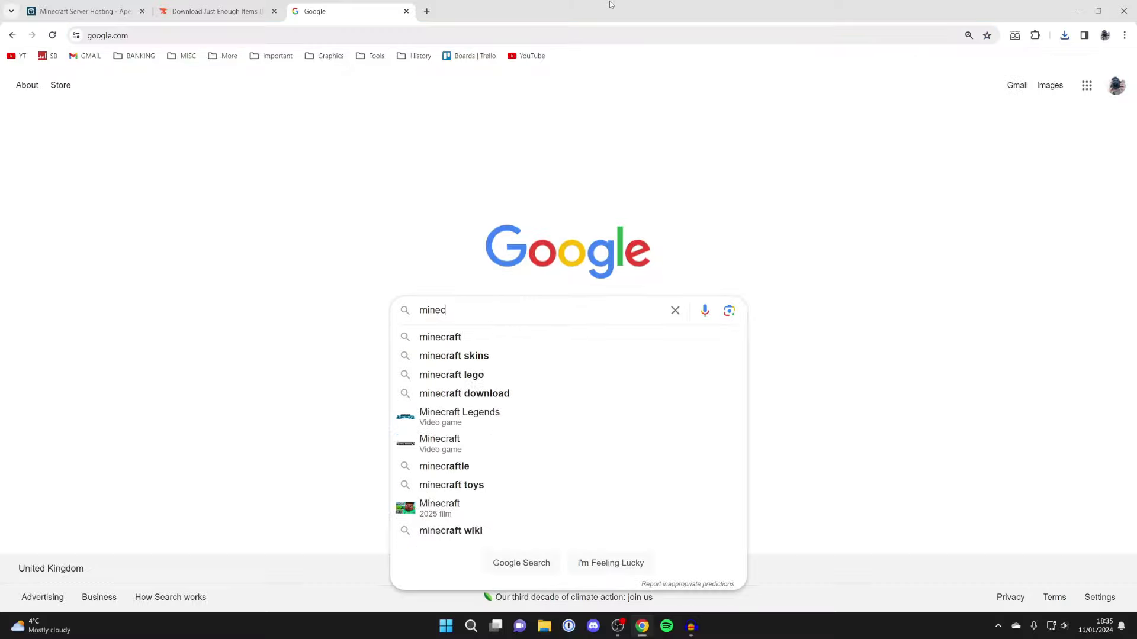
type("raft forge")
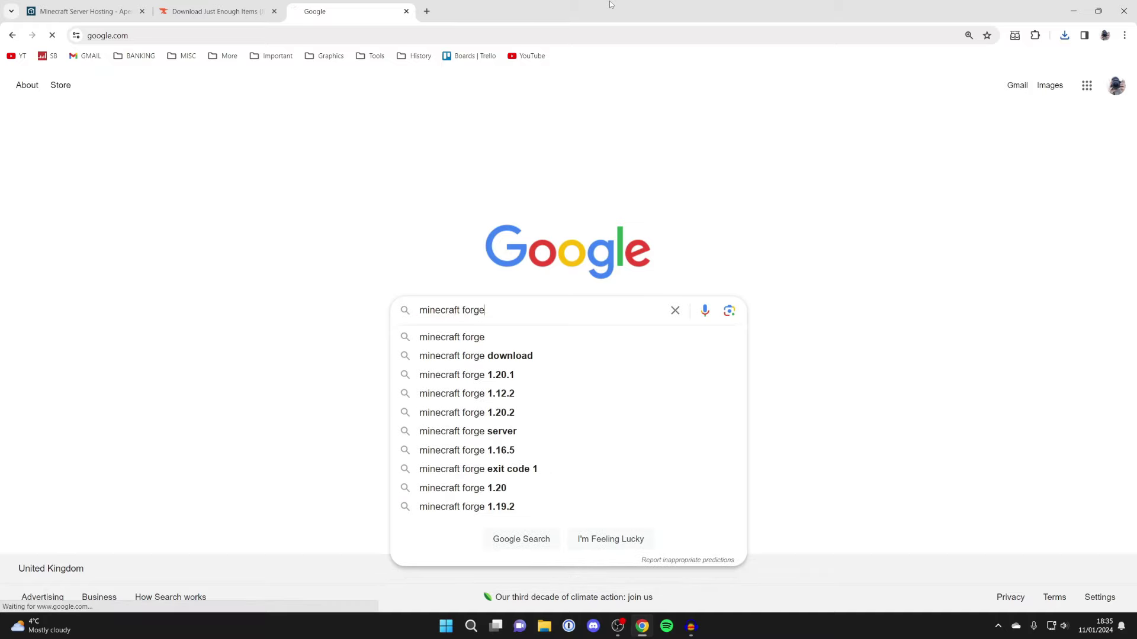
key("Return")
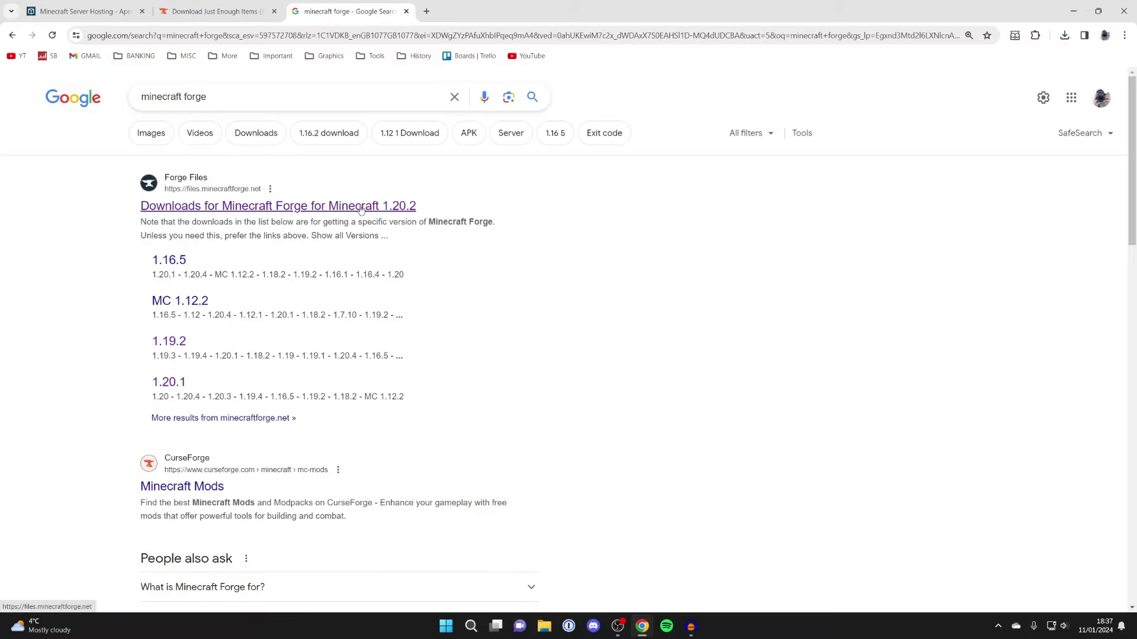
left_click(361, 211)
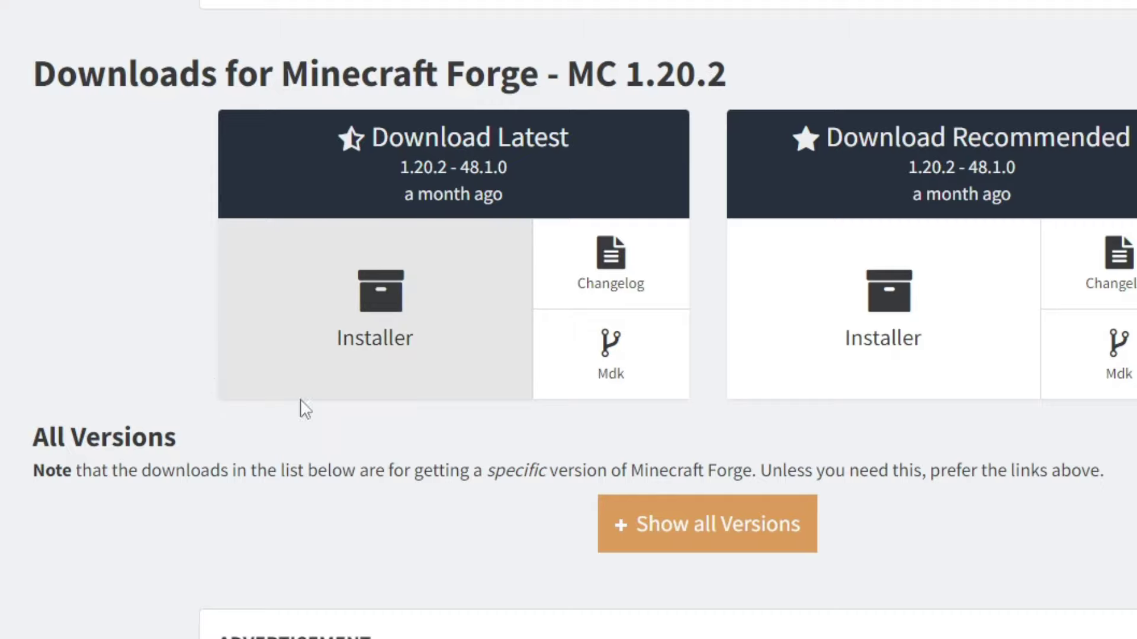
Download the latest Forge installer for Minecraft 1.20.2, version 48.1.0, skipping the advertisement, and put the browser away
left_click(371, 294)
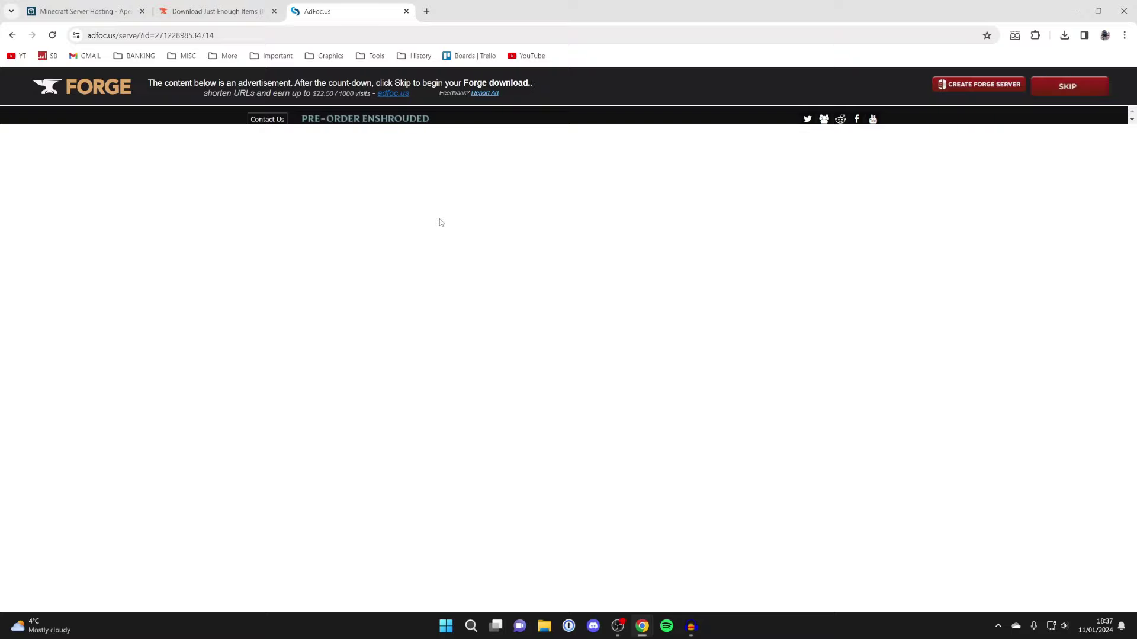
left_click(1079, 92)
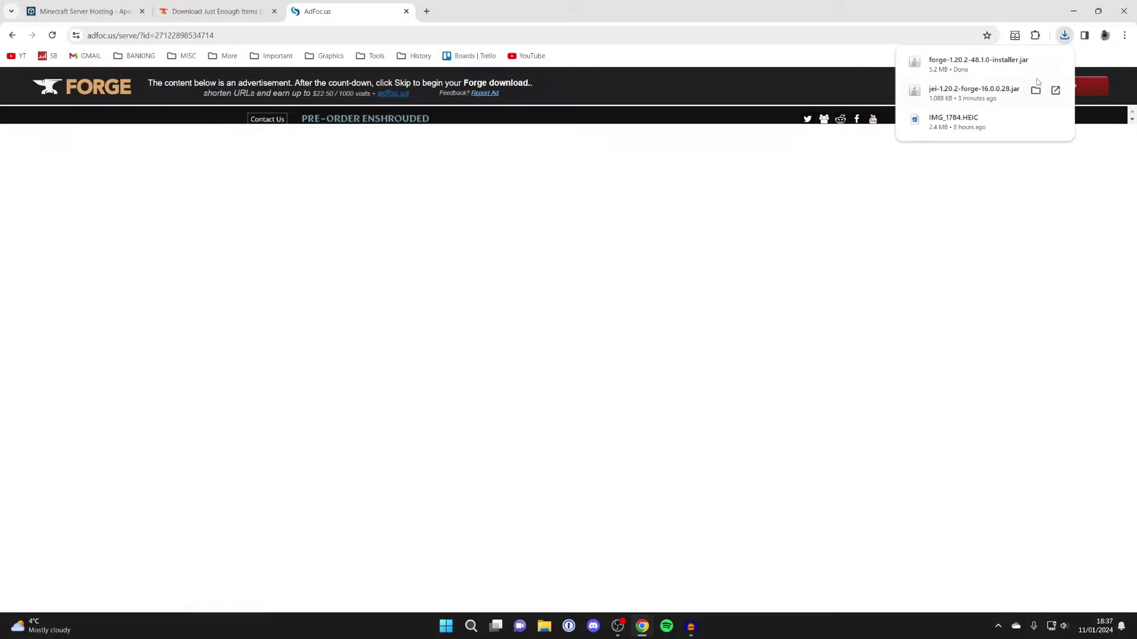
left_click(407, 12)
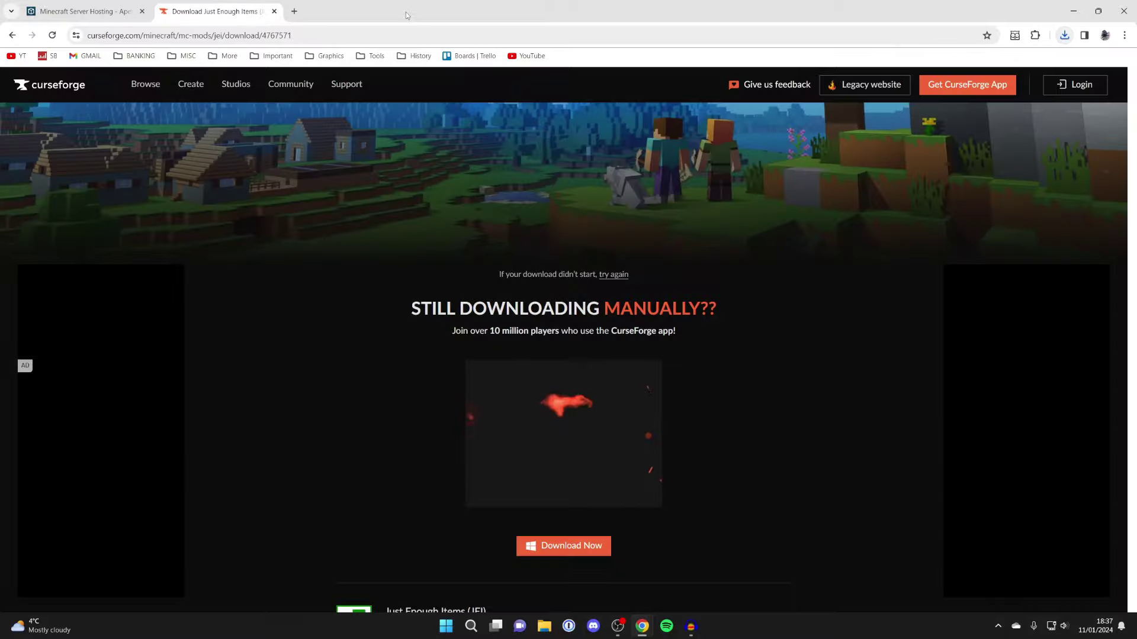
left_click(1065, 6)
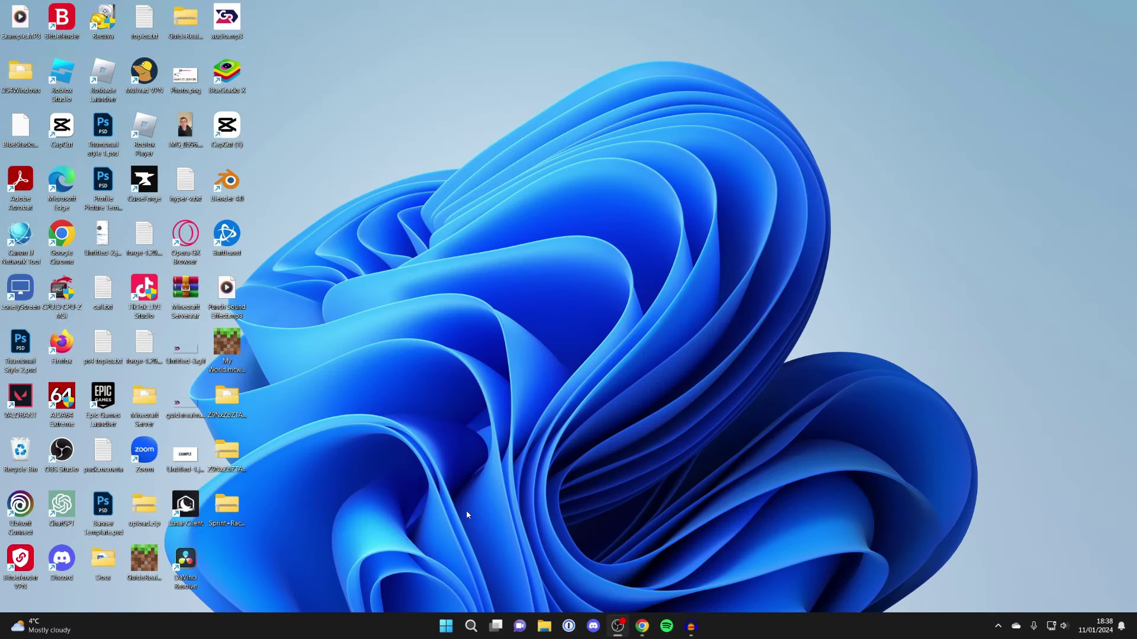
Move the Forge installer and the JEI mod file from the Downloads folder to the desktop in File Explorer
left_click(544, 626)
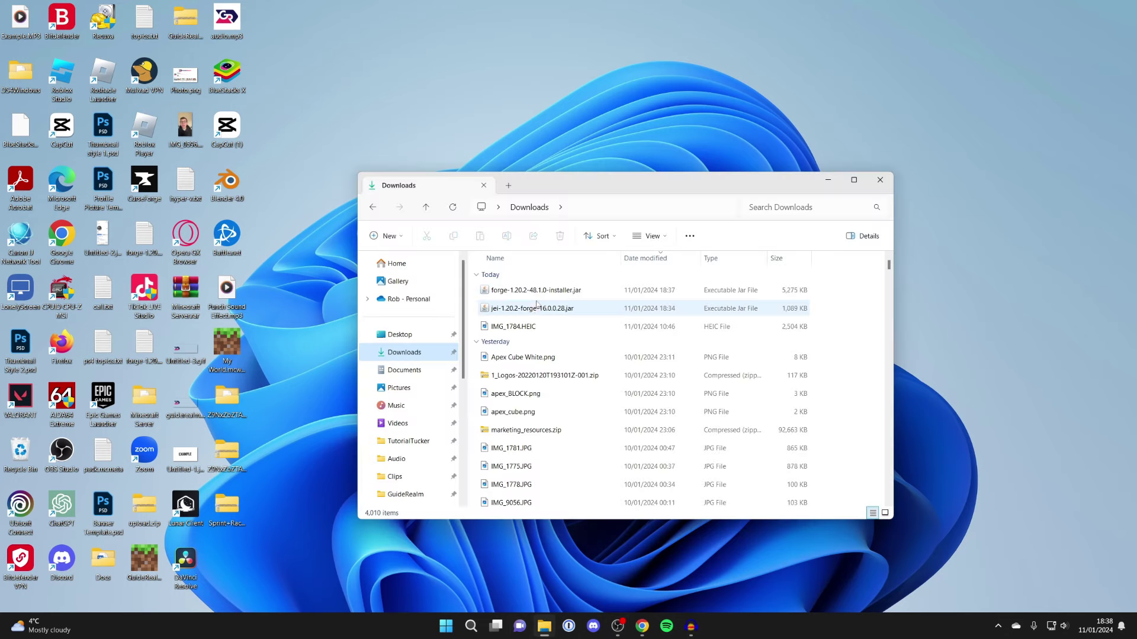
left_click(536, 306)
left_click(536, 290, "shift")
left_click_drag(592, 188, 865, 206)
left_click_drag(782, 309, 498, 307)
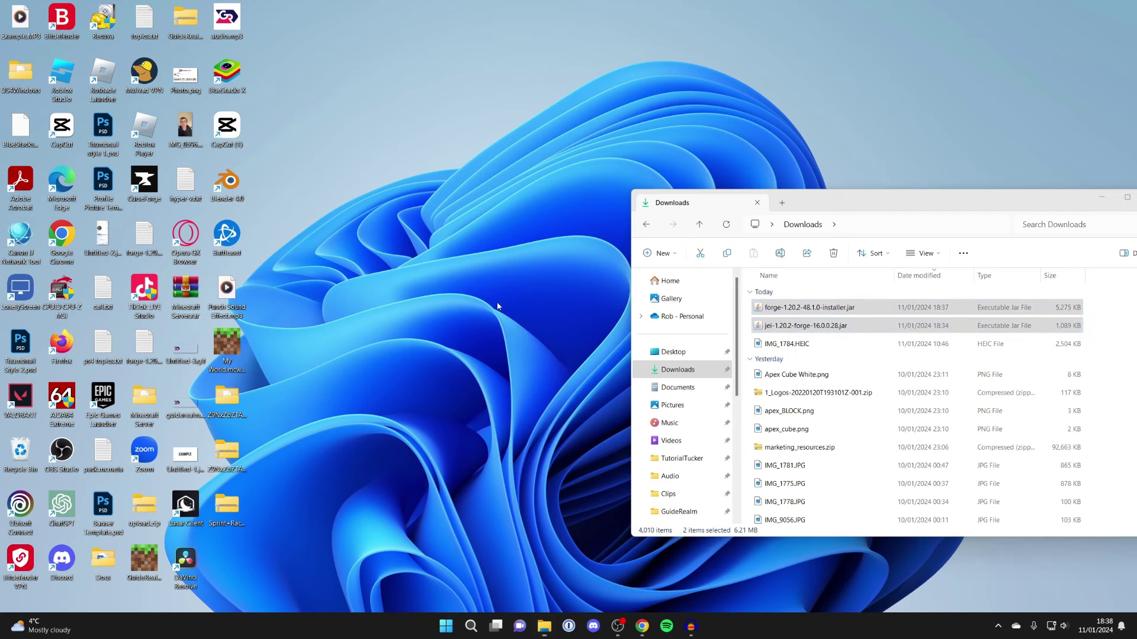
left_click_drag(936, 203, 860, 231)
left_click(1078, 226)
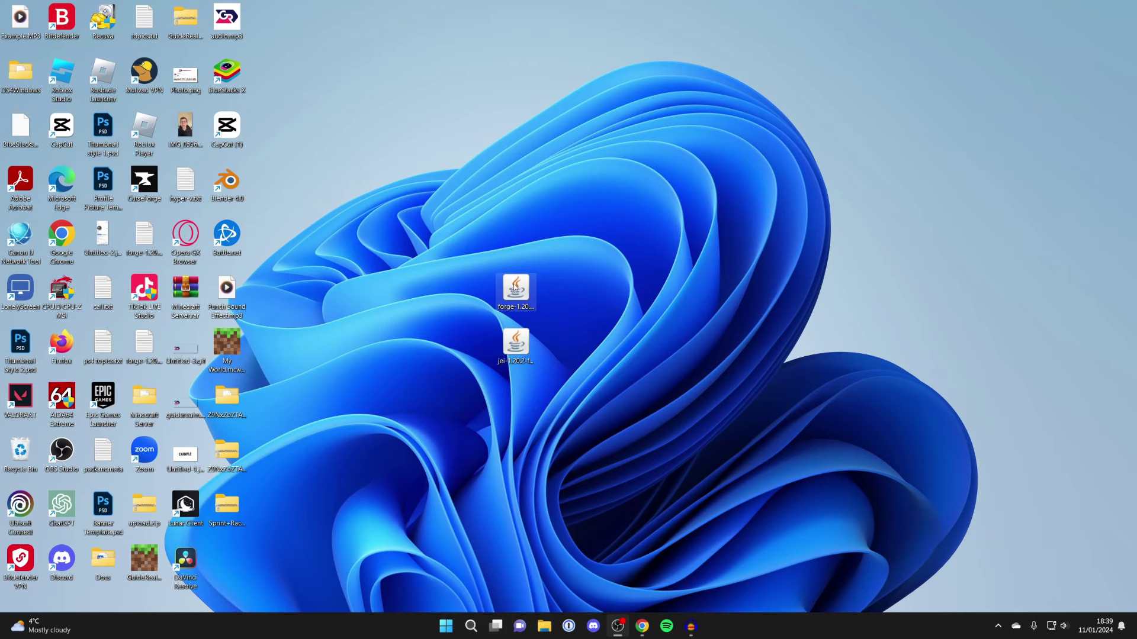
Launch the Forge installer from the desktop and close it without installing
double_click(515, 288)
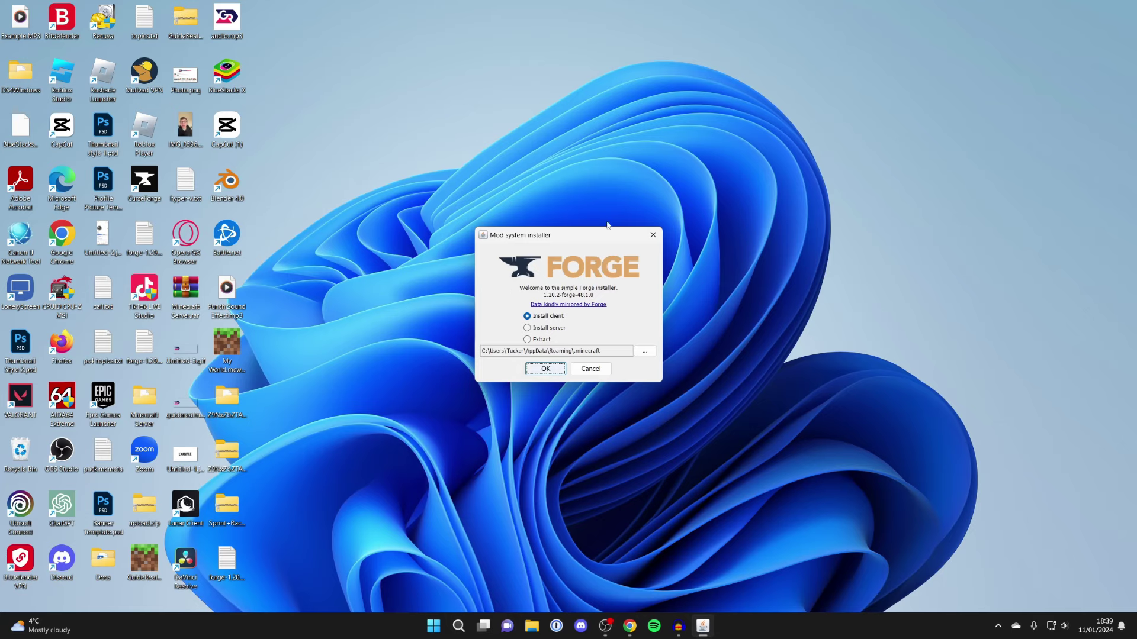
left_click(650, 238)
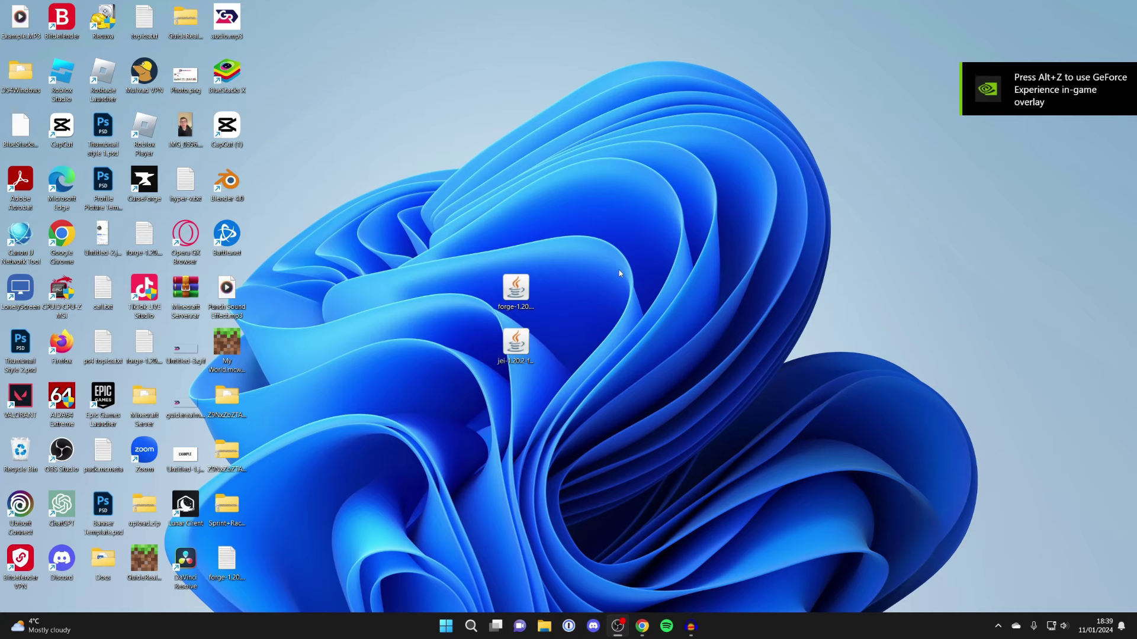
Download 64-bit Java for Windows from java.com in Chrome and return to the desktop
left_click(642, 626)
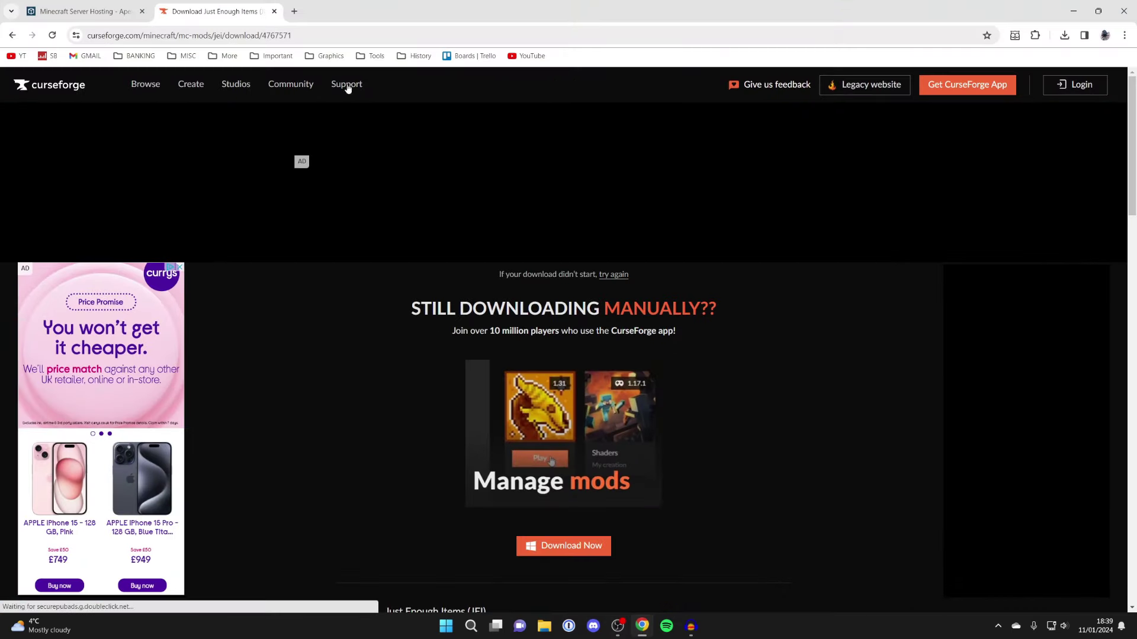
left_click(255, 35)
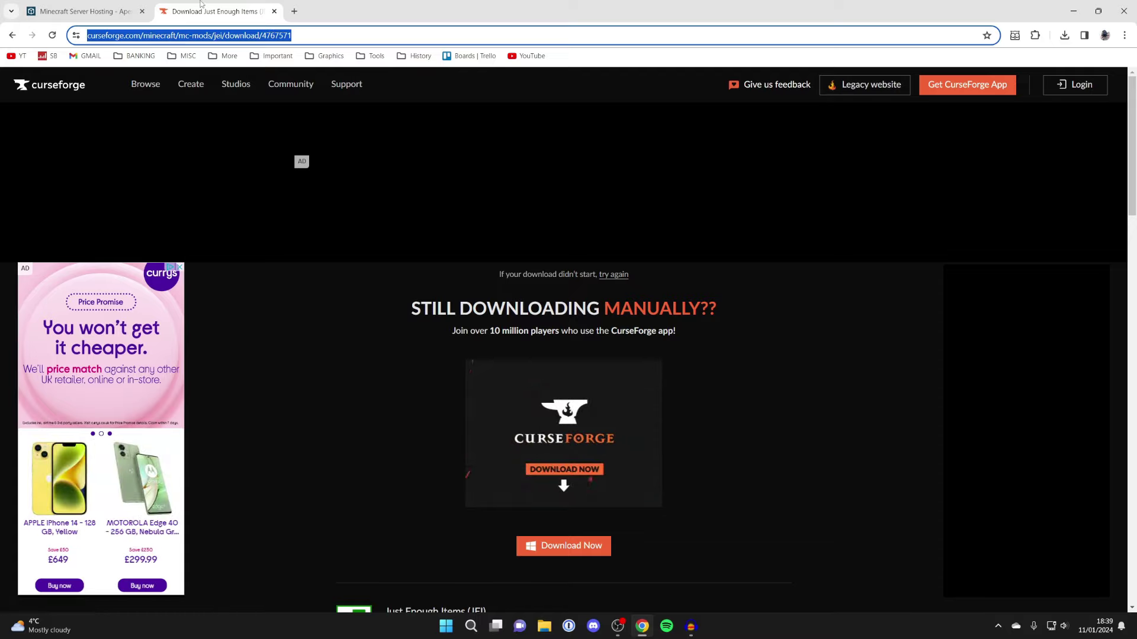
type("java.com")
key("Return")
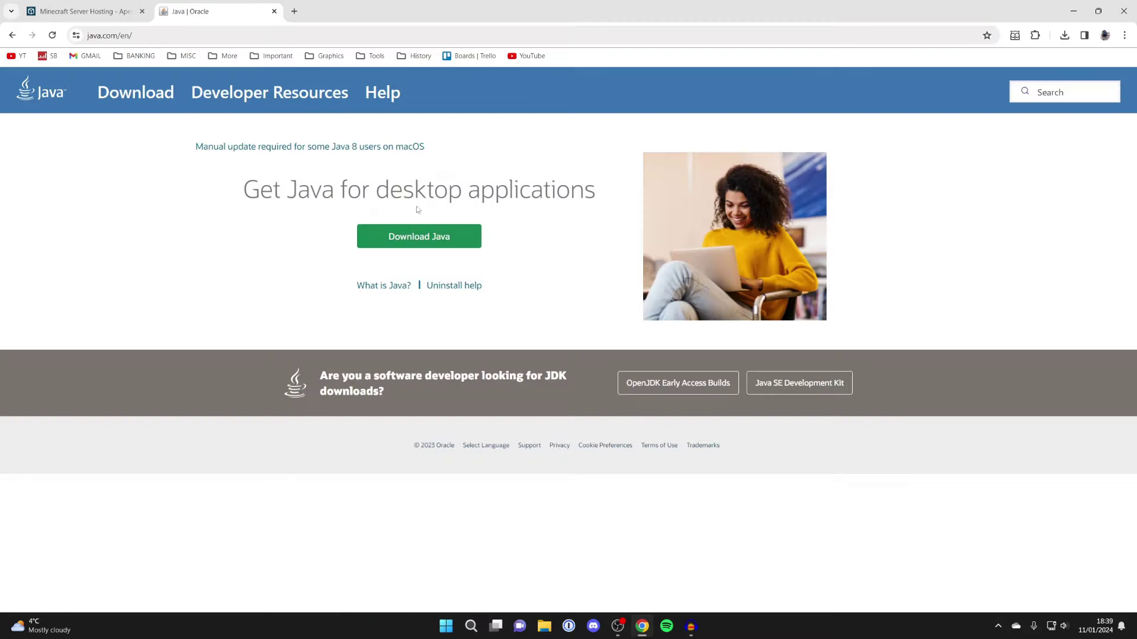
left_click(407, 243)
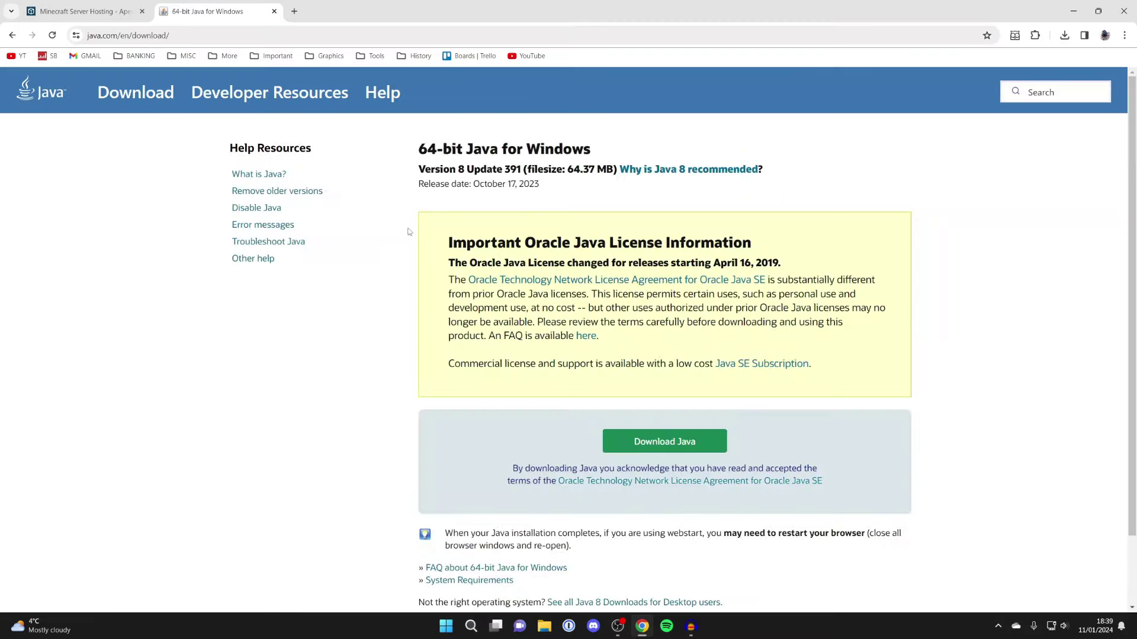
left_click(681, 443)
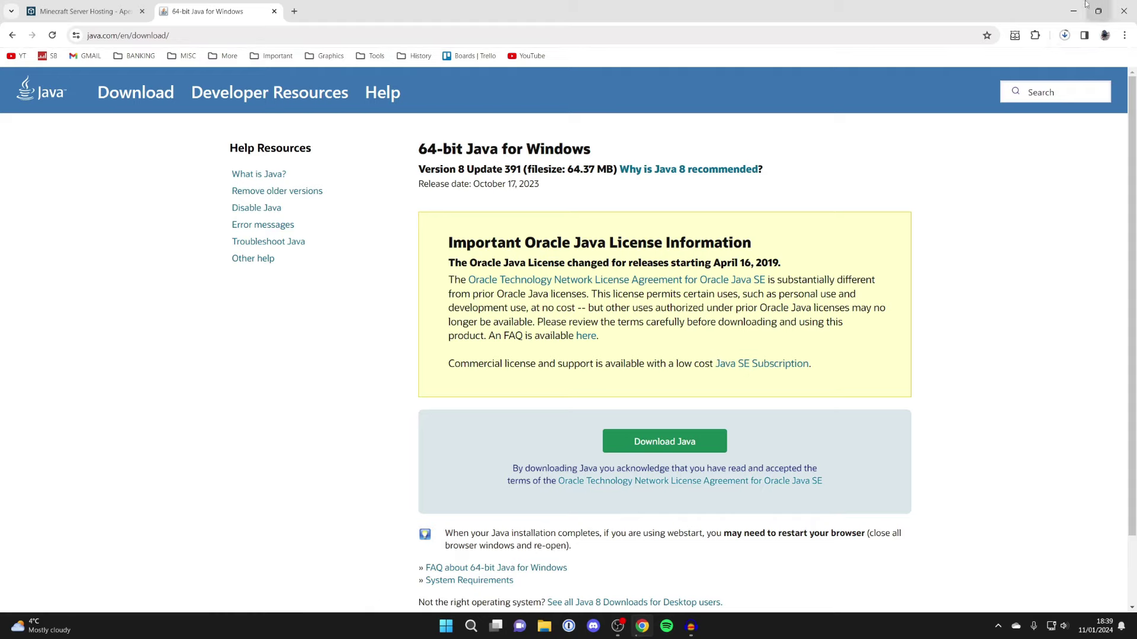
left_click(1077, 8)
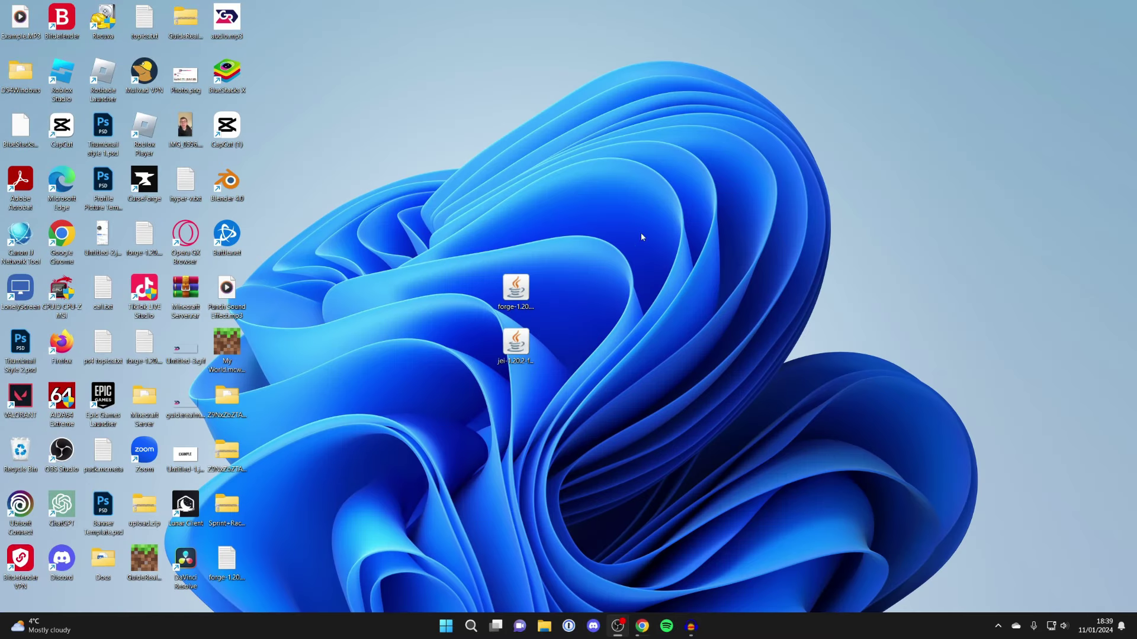
Set Java(TM) Platform SE binary to always open the Forge installer's .jar file type, and close the installer it launches
right_click(514, 289)
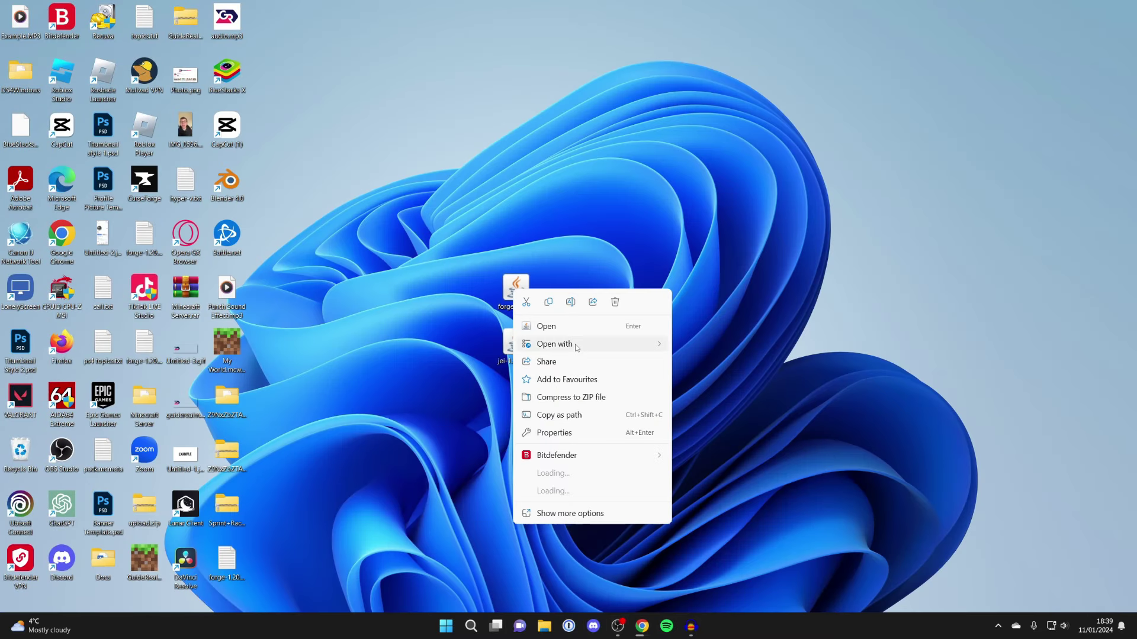
mouse_move(608, 348)
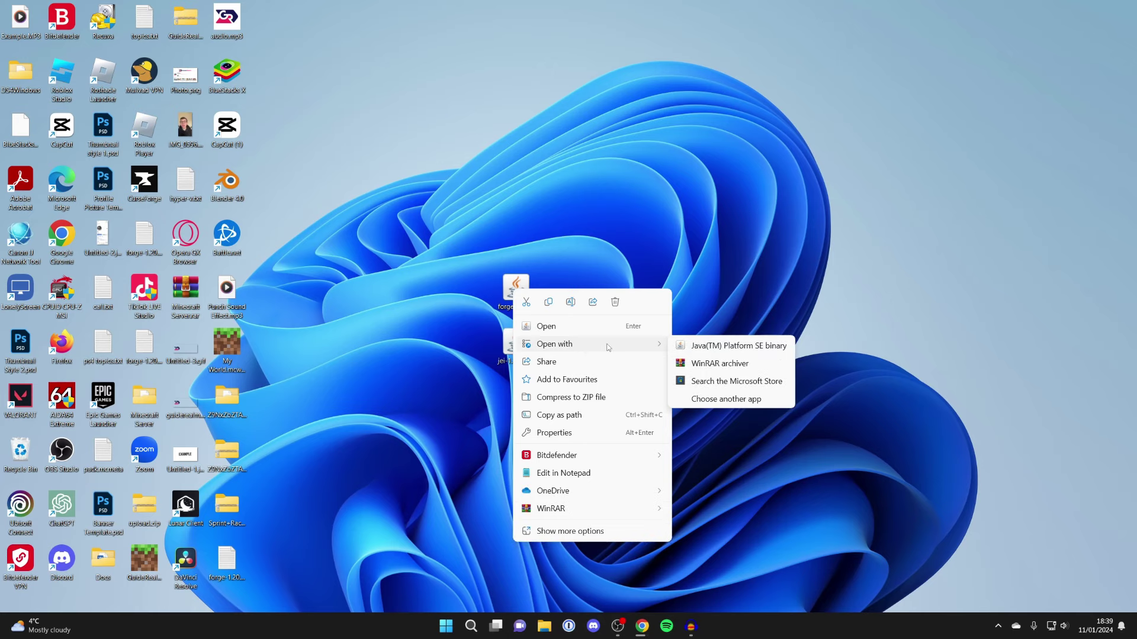
left_click(714, 399)
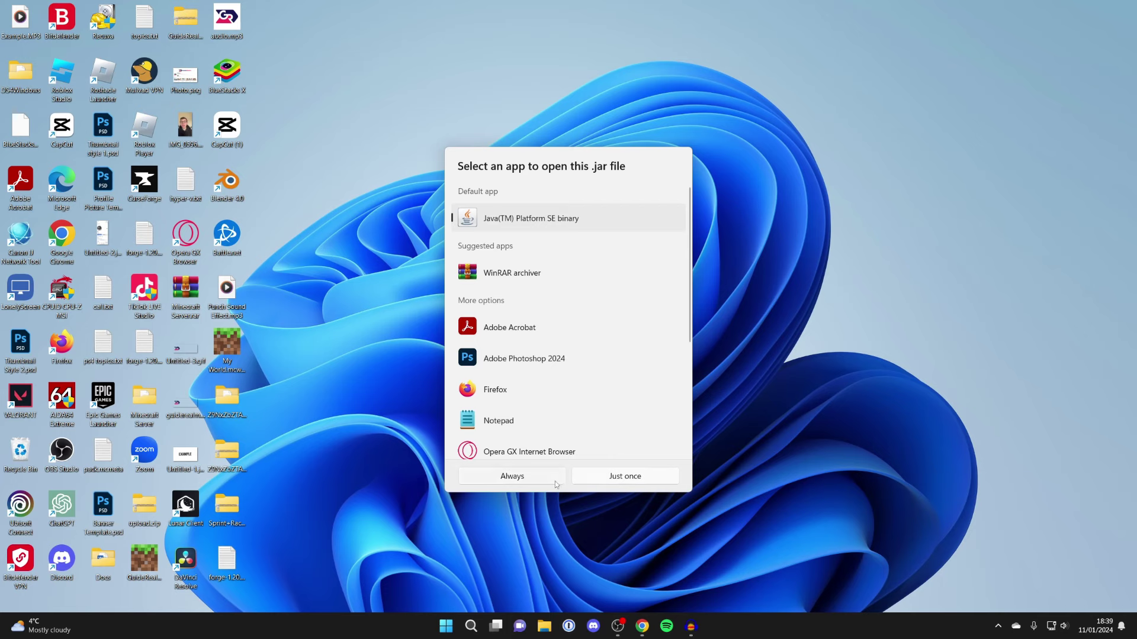
left_click(533, 478)
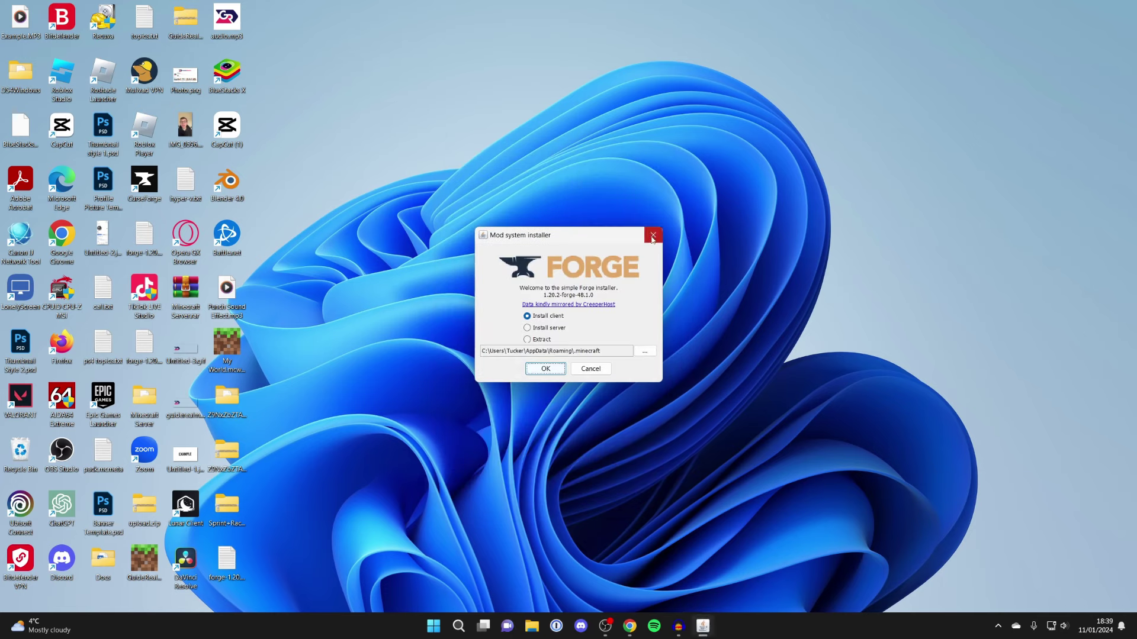
left_click(651, 237)
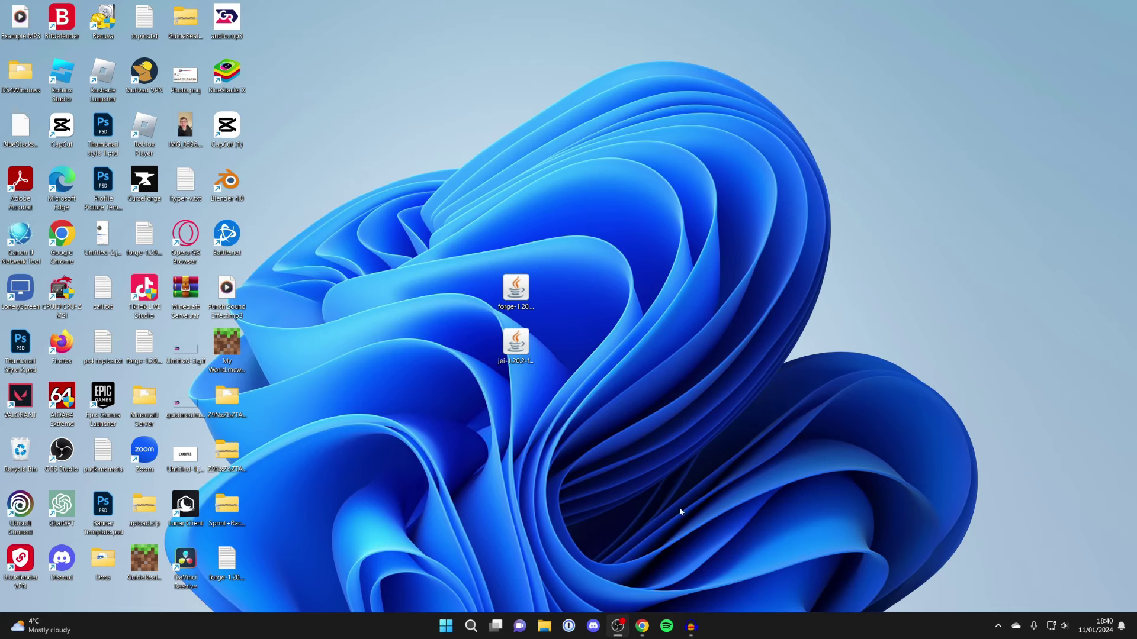
Search the web for jarfix in Chrome, view the Jarfix 3.0.0 page's description and solution, and return to the desktop
left_click(642, 626)
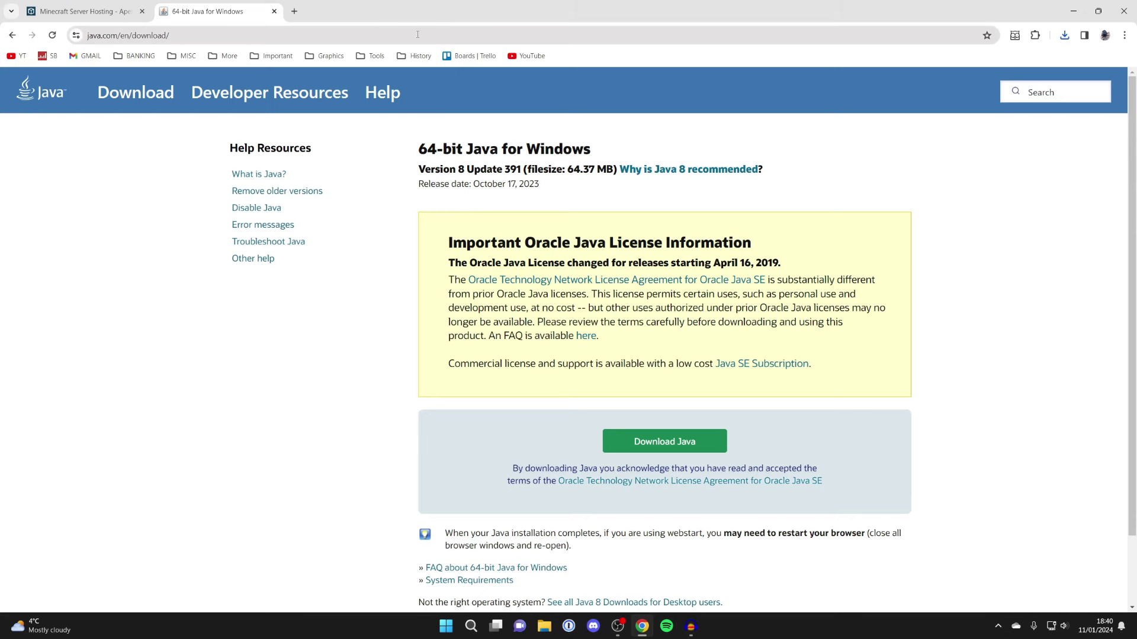
left_click(417, 35)
type("jarfix")
key("Return")
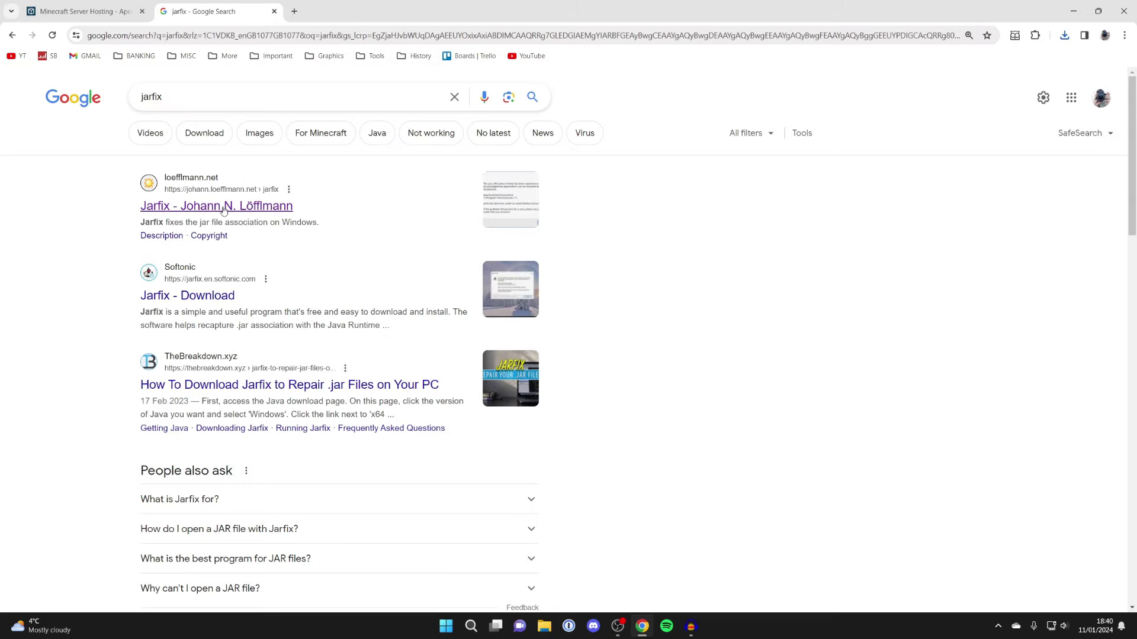
left_click(223, 207)
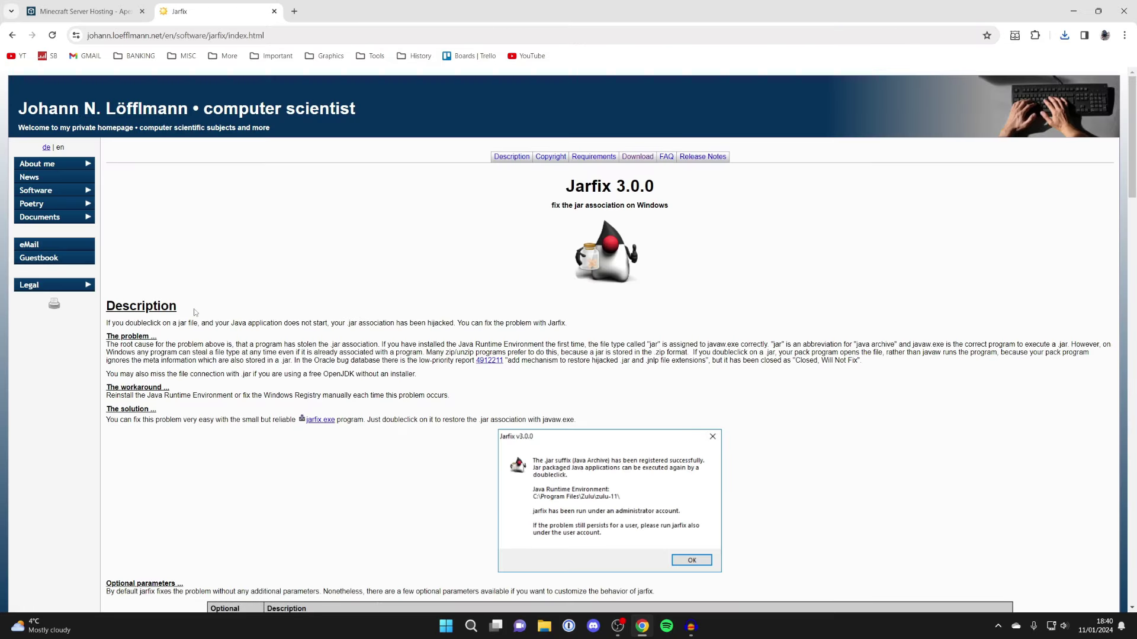
scroll(224, 317, "down", 4)
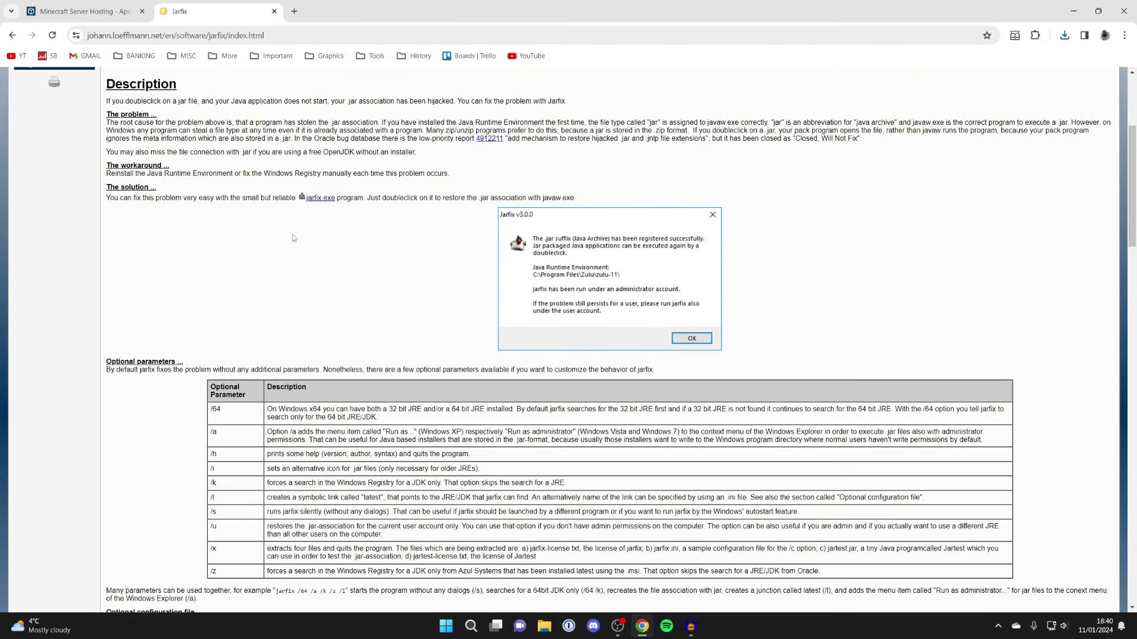
left_click(1073, 11)
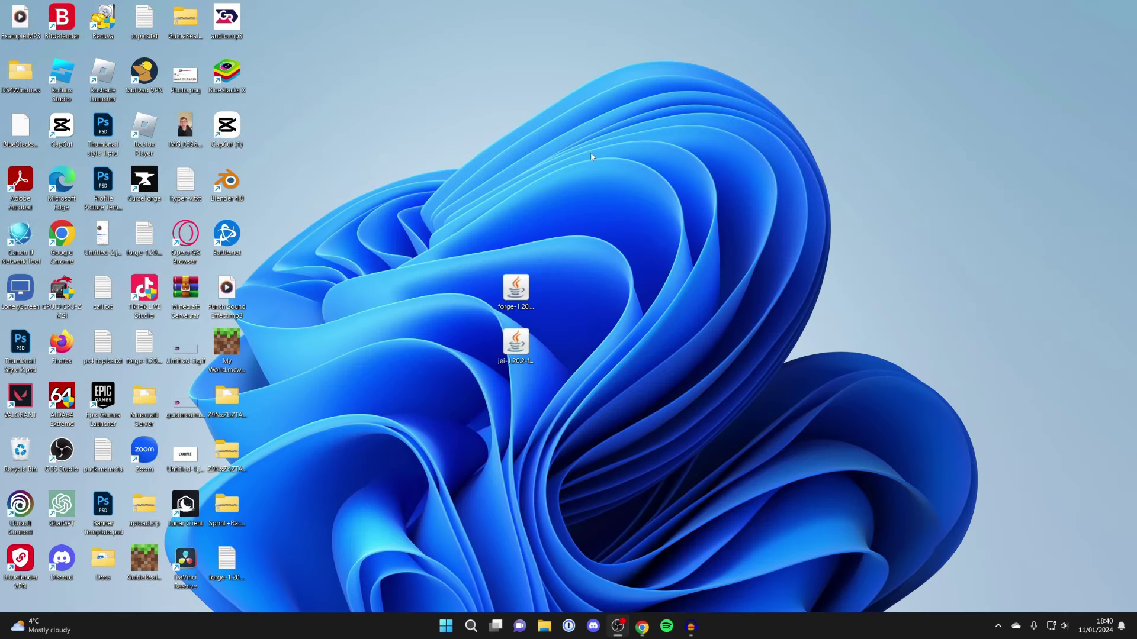
Run the Forge installer from the desktop and install the 1.20.2-forge-48.1.0 client into the default Minecraft folder
double_click(506, 285)
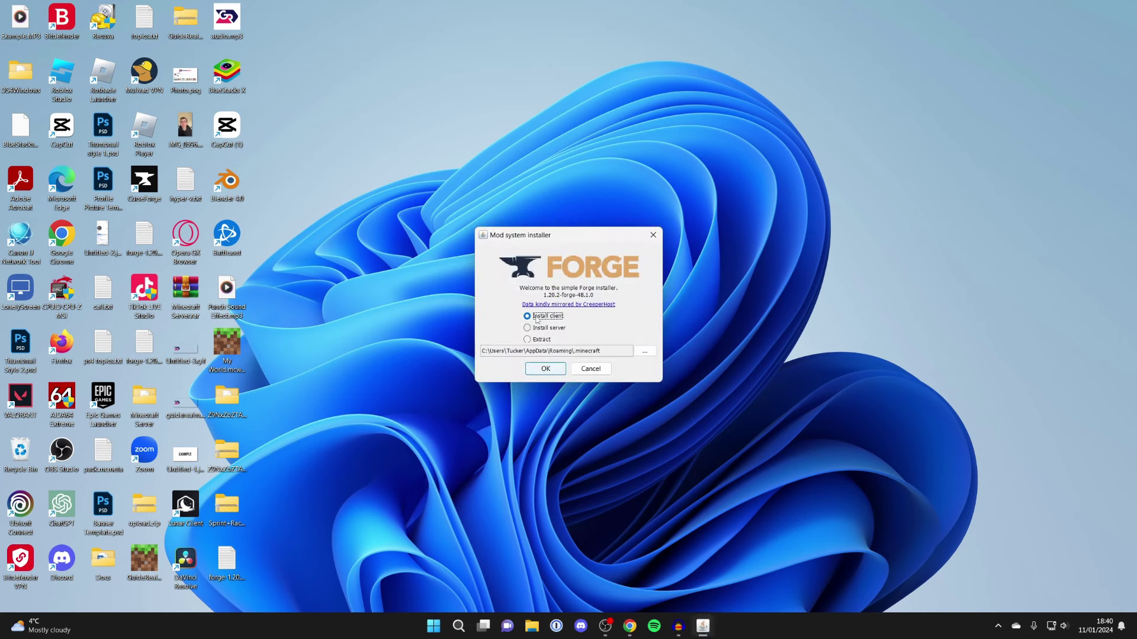
left_click(545, 369)
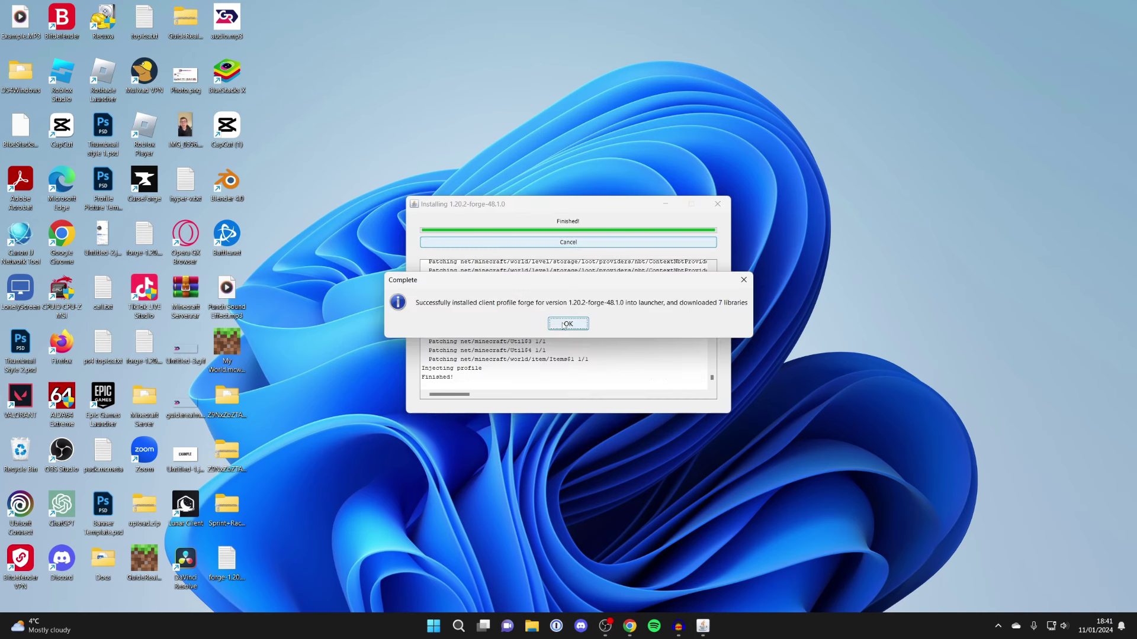
left_click(564, 324)
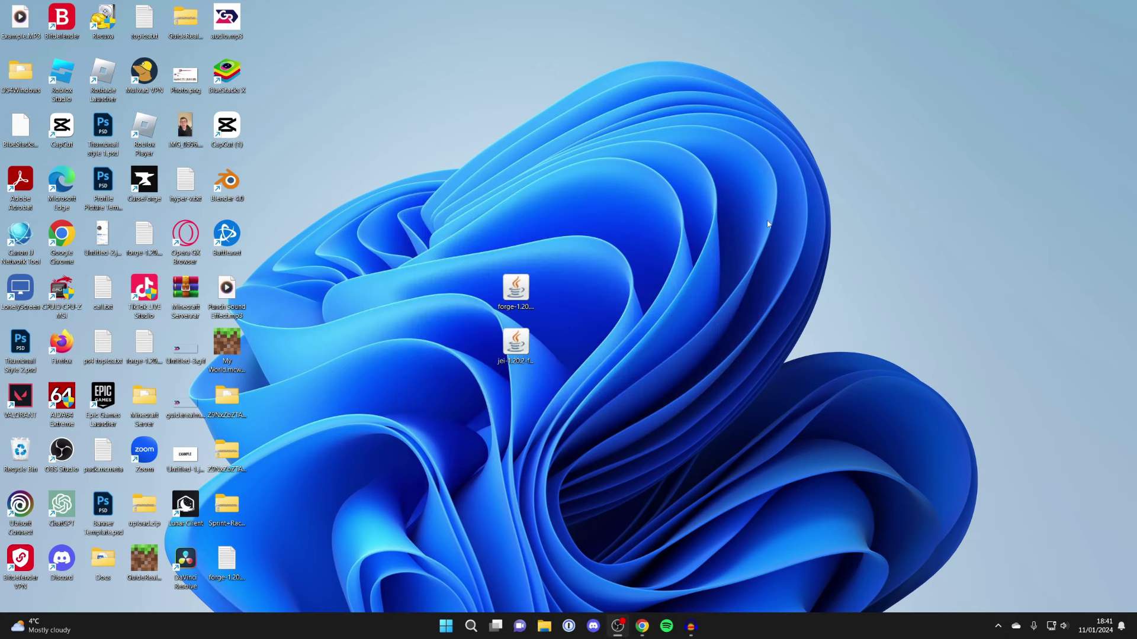
Open Minecraft Launcher and start the forge 1.20.2-forge-48.1.0 installation, accepting the modified-installation notice
left_click(471, 628)
type("mine")
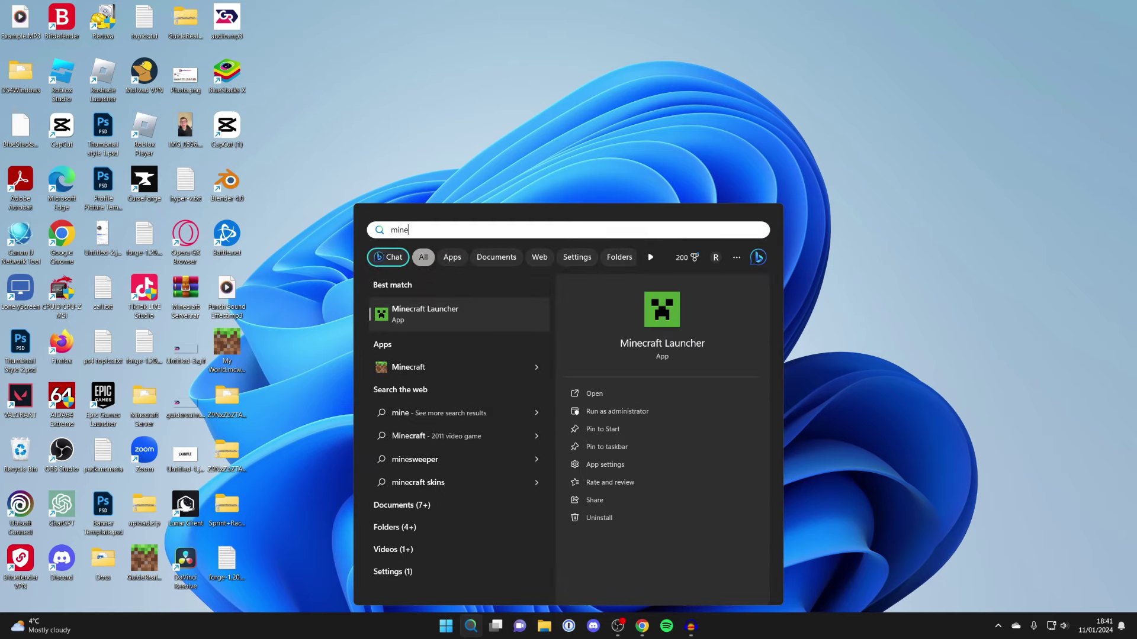
left_click(518, 325)
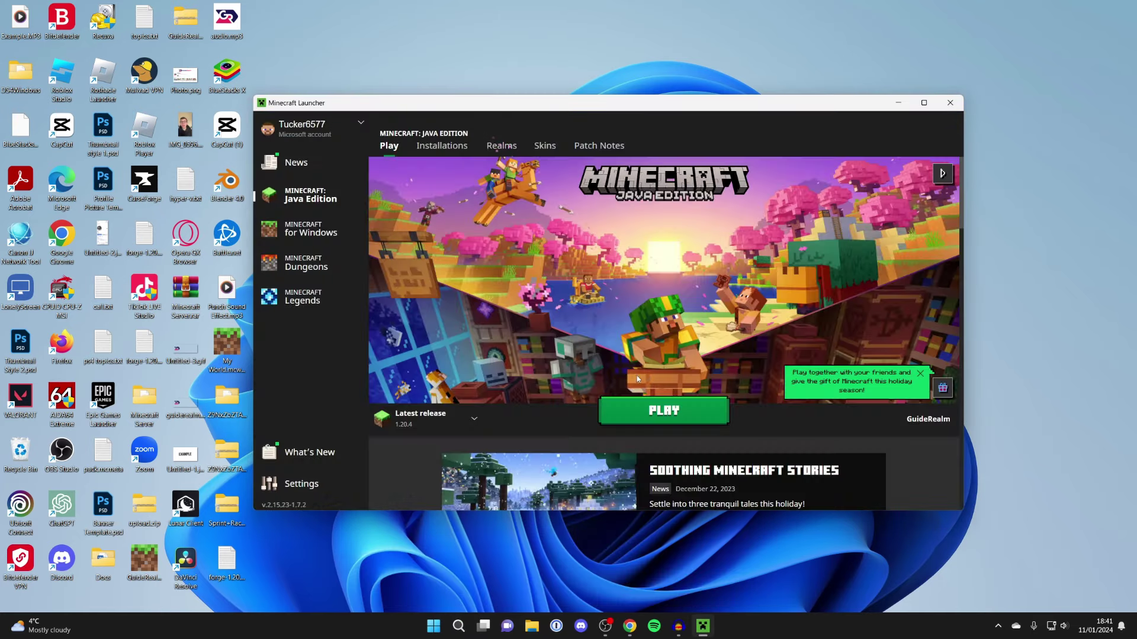
left_click(444, 427)
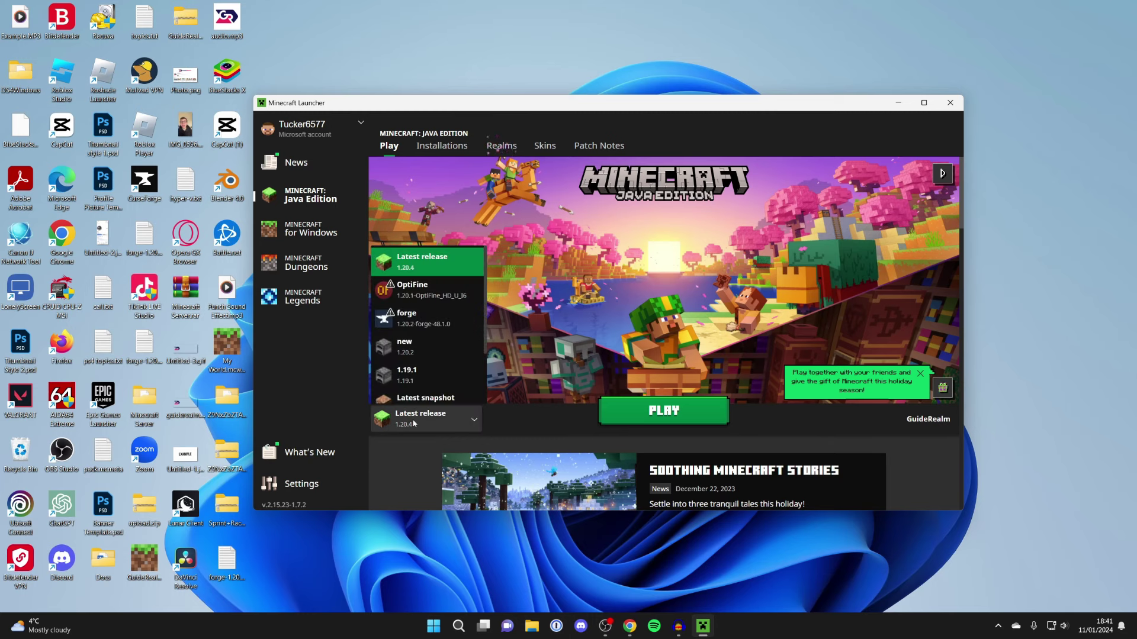
left_click(444, 323)
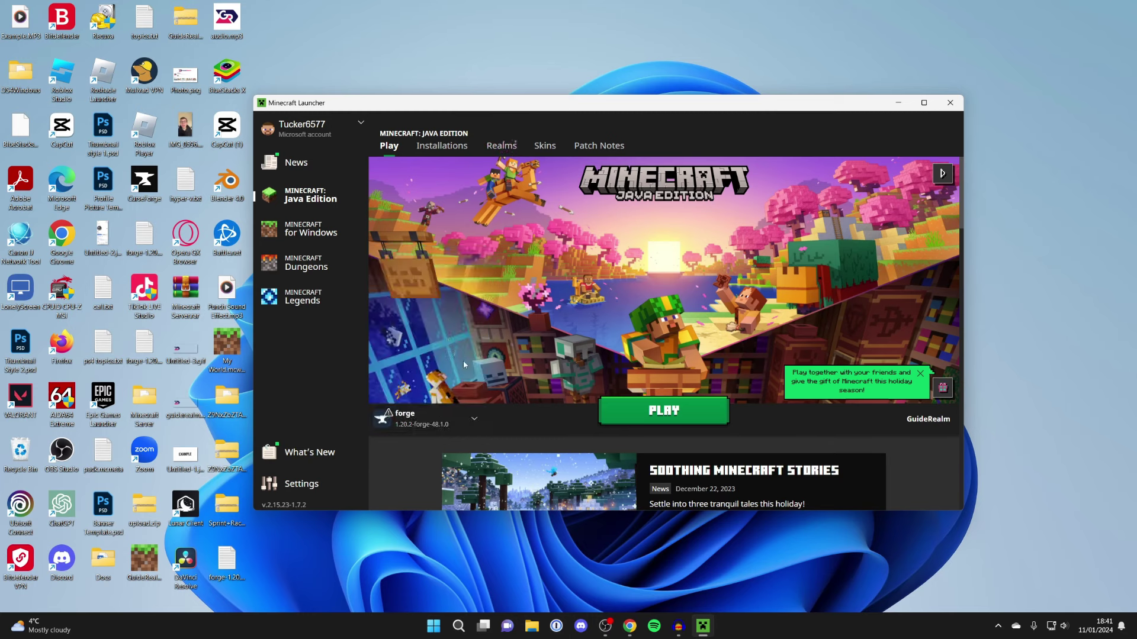
left_click(669, 421)
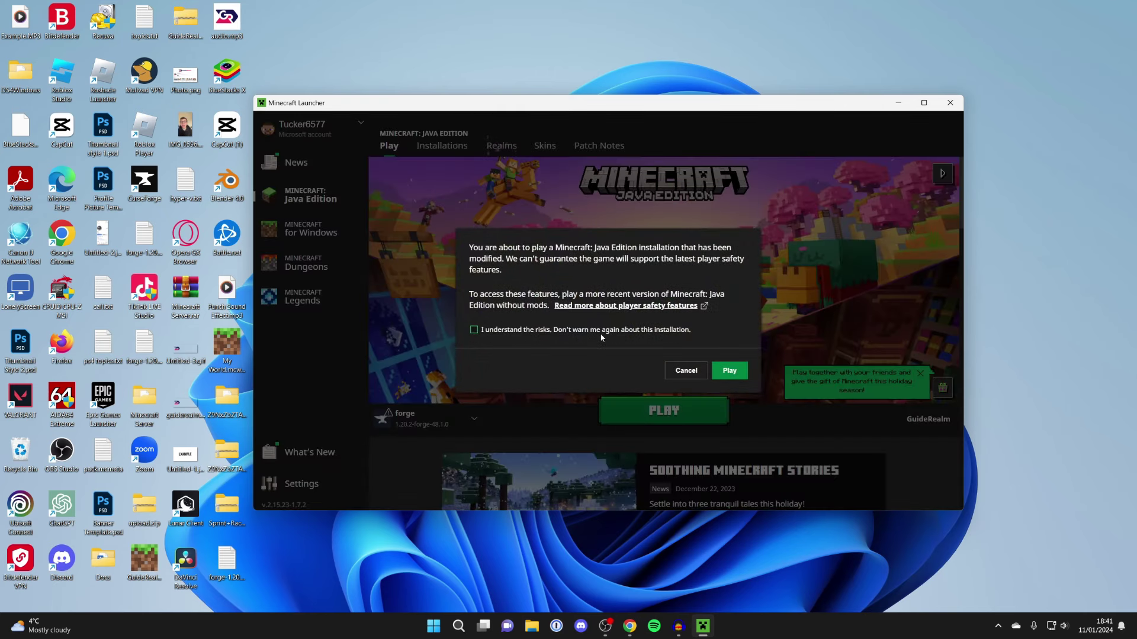
left_click(729, 370)
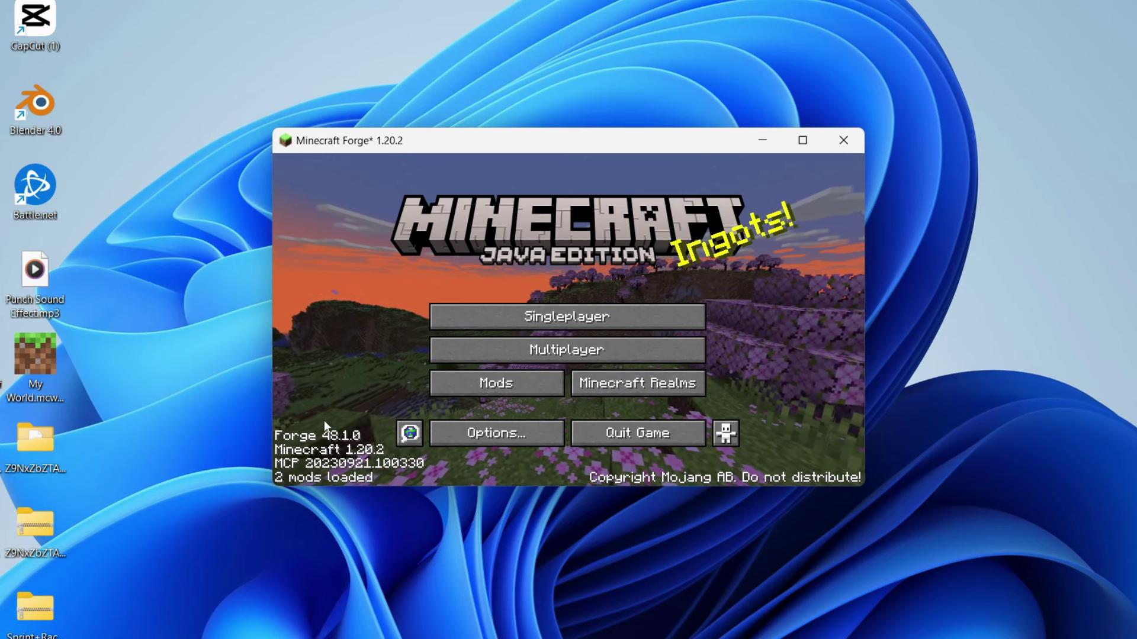
Open the mods folder from the game's mod list, move jei-1.20.2-forge-16.0.0.28.jar from the desktop into it, and close the folder
left_click(527, 386)
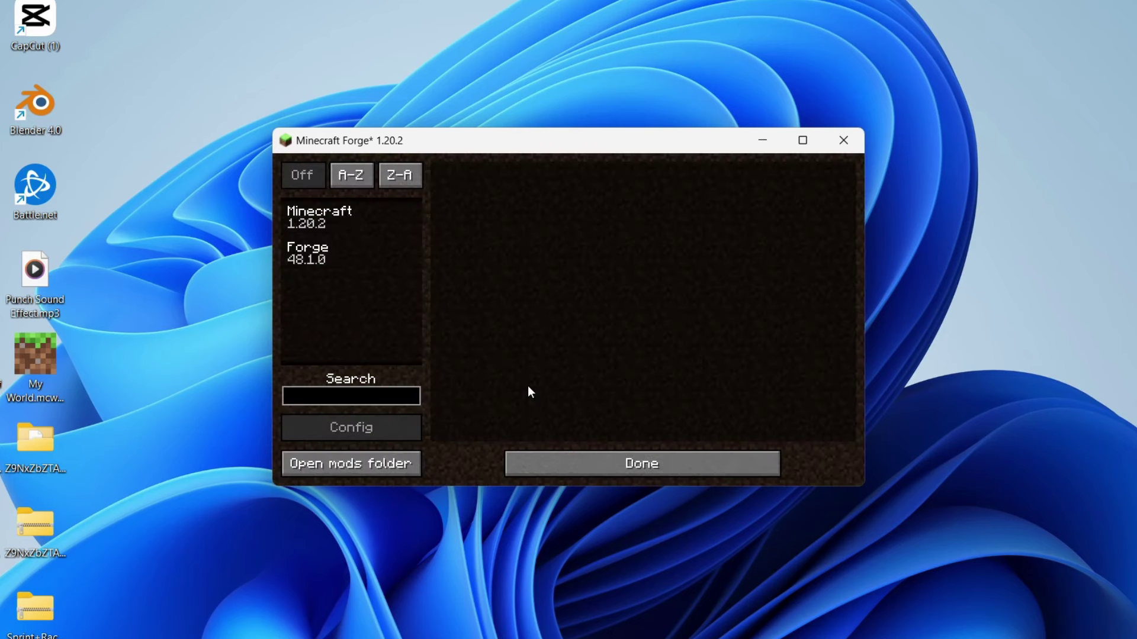
left_click(364, 465)
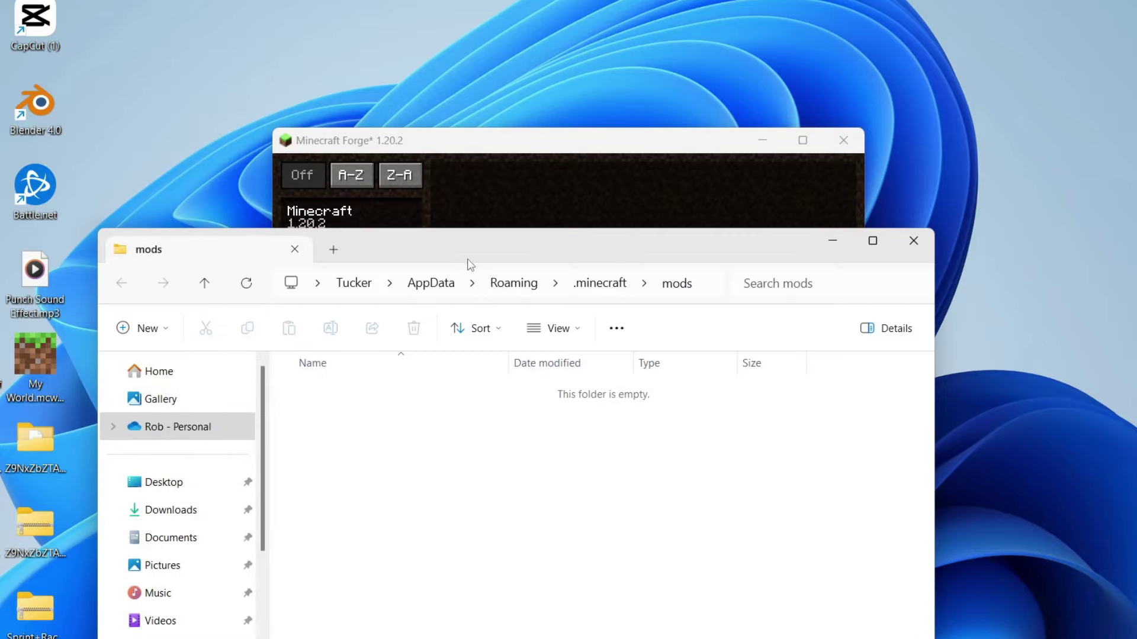
left_click_drag(467, 255, 873, 58)
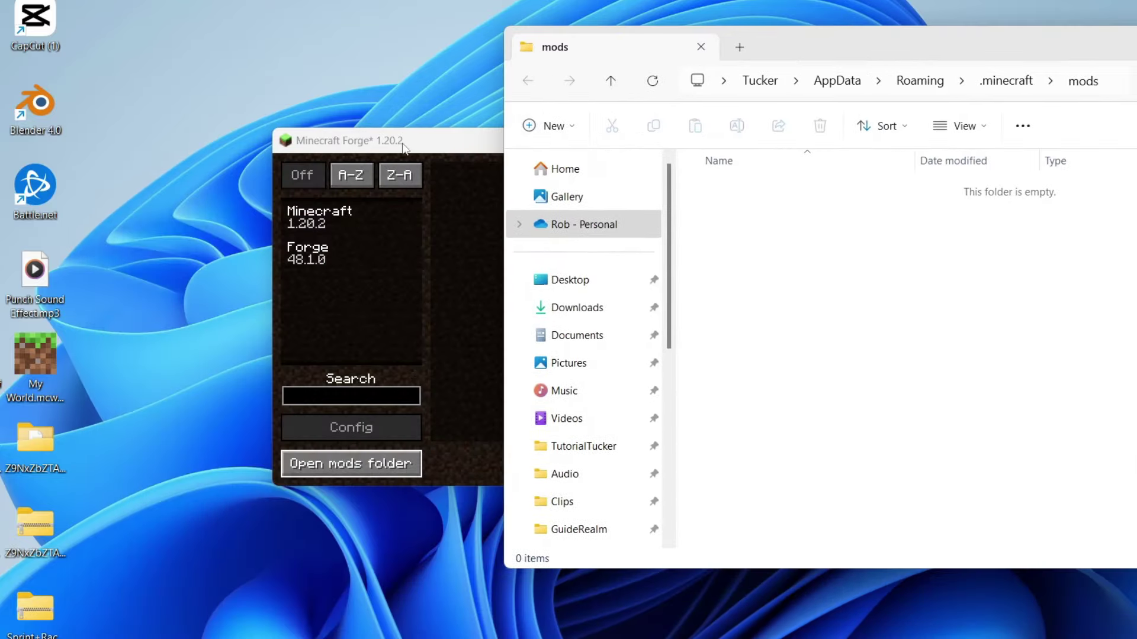
left_click_drag(403, 148, 746, 148)
left_click_drag(759, 39, 825, 36)
left_click(487, 376)
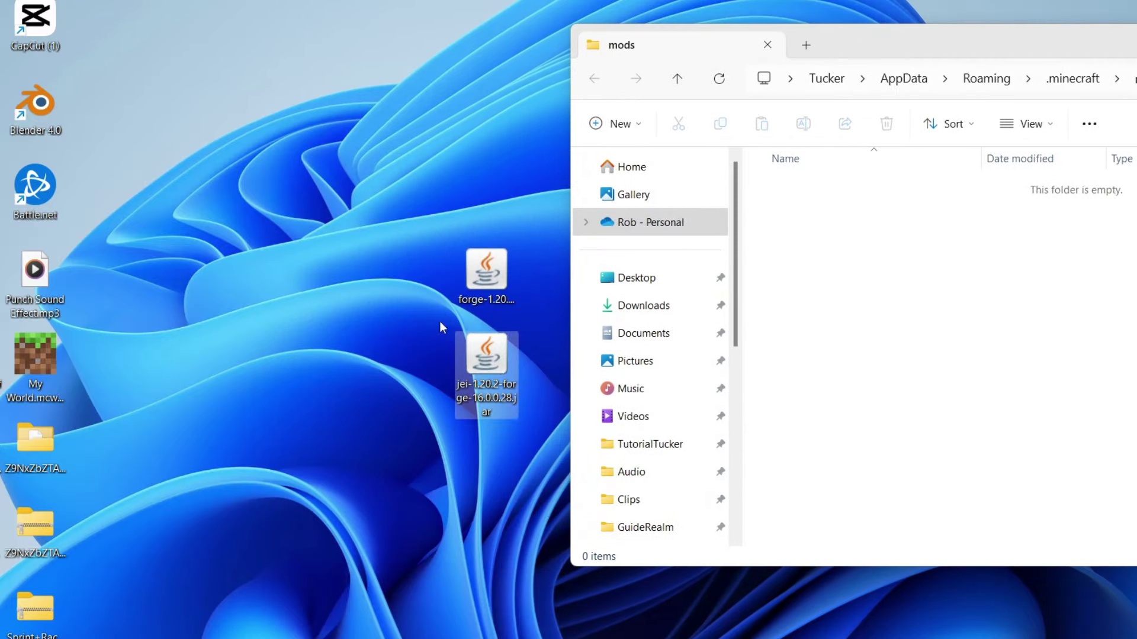
left_click_drag(491, 366, 845, 292)
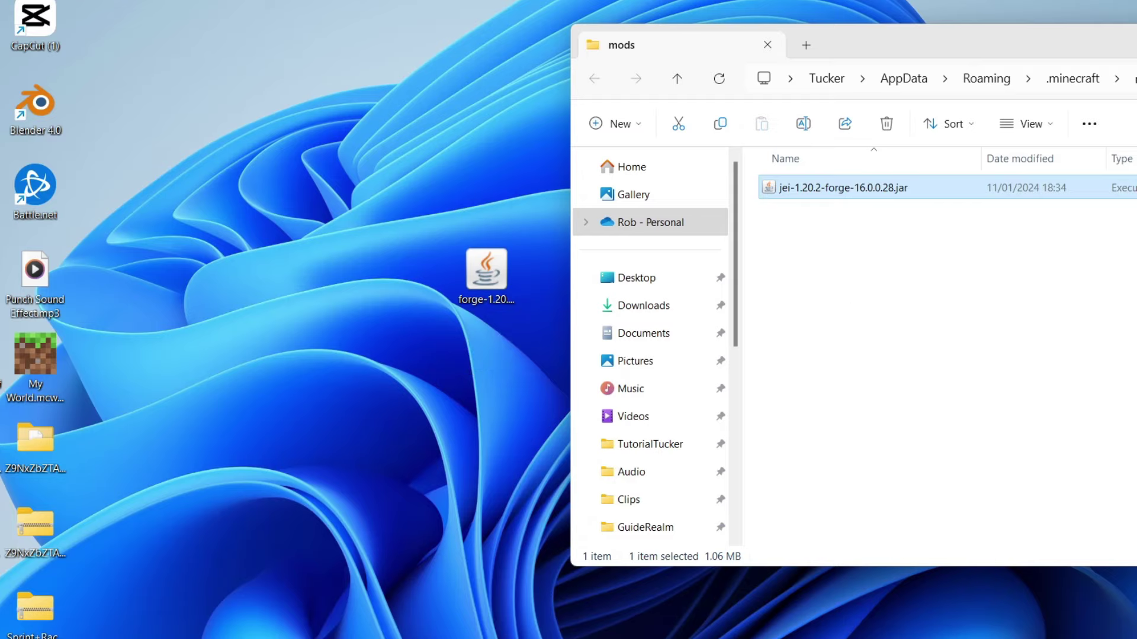
key("ctrl+w")
Bring the Minecraft window back to the middle of the desktop, leave the mod list, and quit the game
left_click_drag(886, 165, 469, 156)
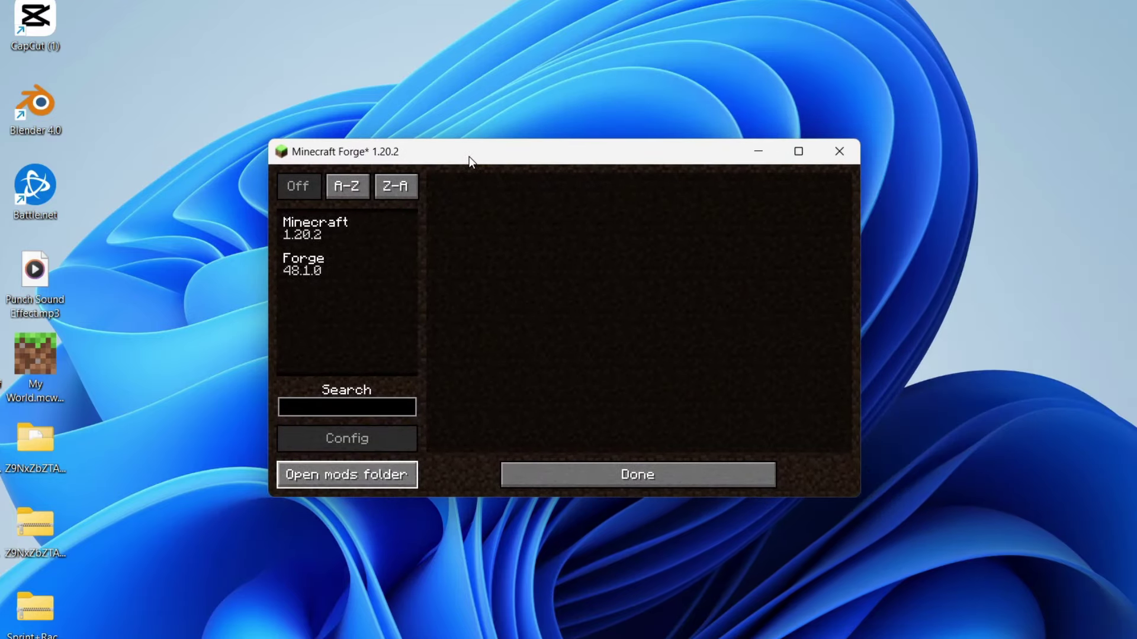
left_click(669, 471)
left_click(648, 456)
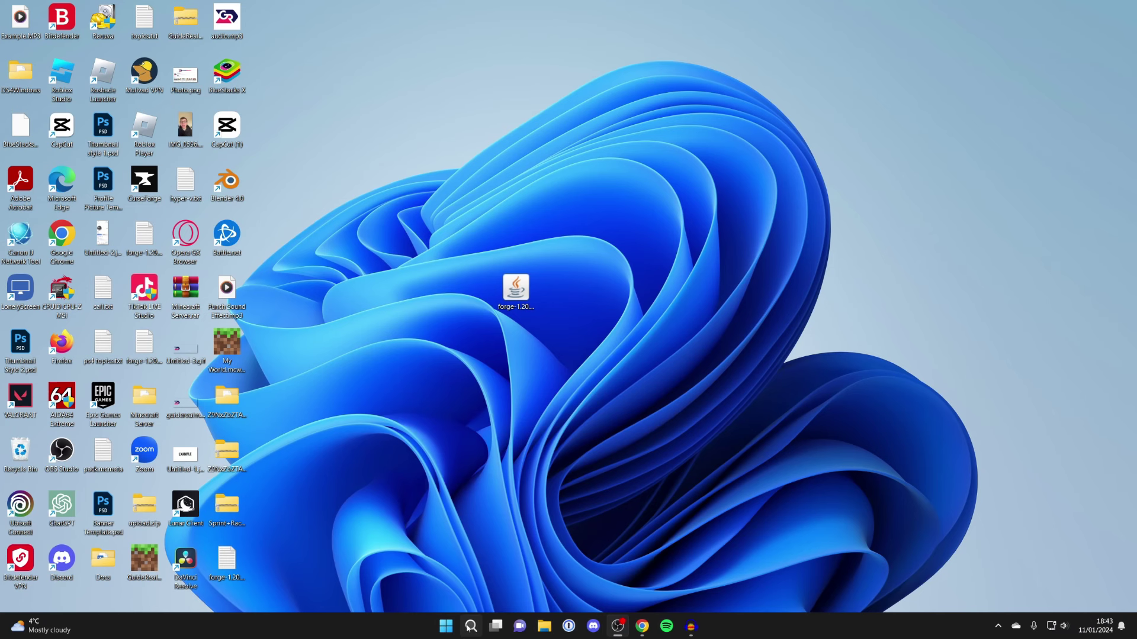
Reopen Minecraft Launcher and start the game again with the forge 1.20.2-forge-48.1.0 installation
left_click(468, 628)
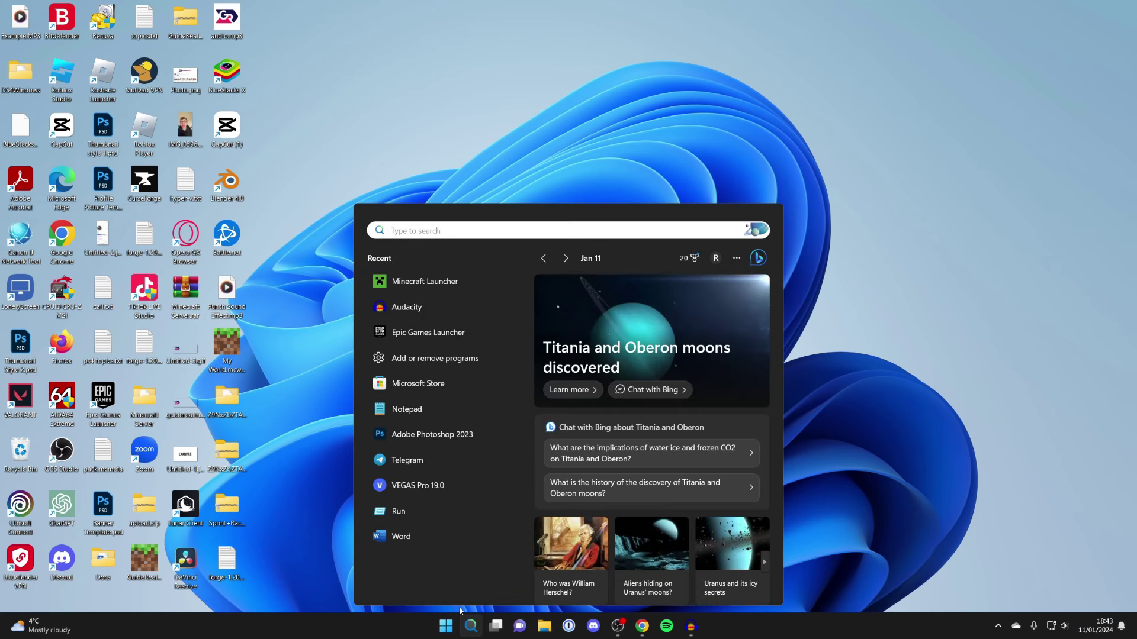
type("min")
left_click(449, 323)
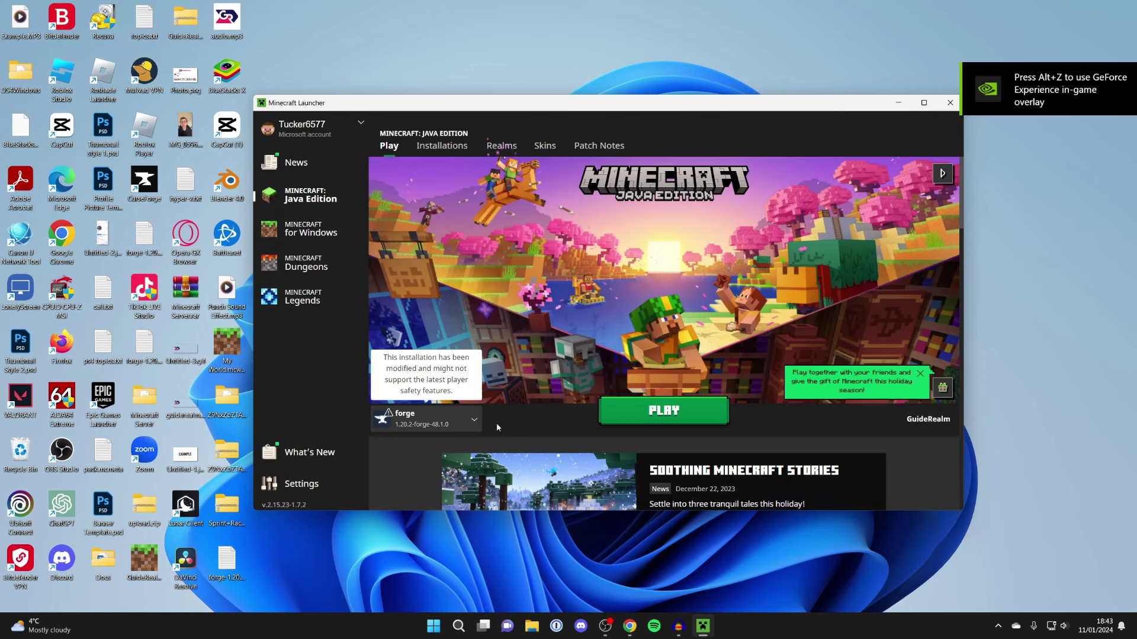
left_click(619, 414)
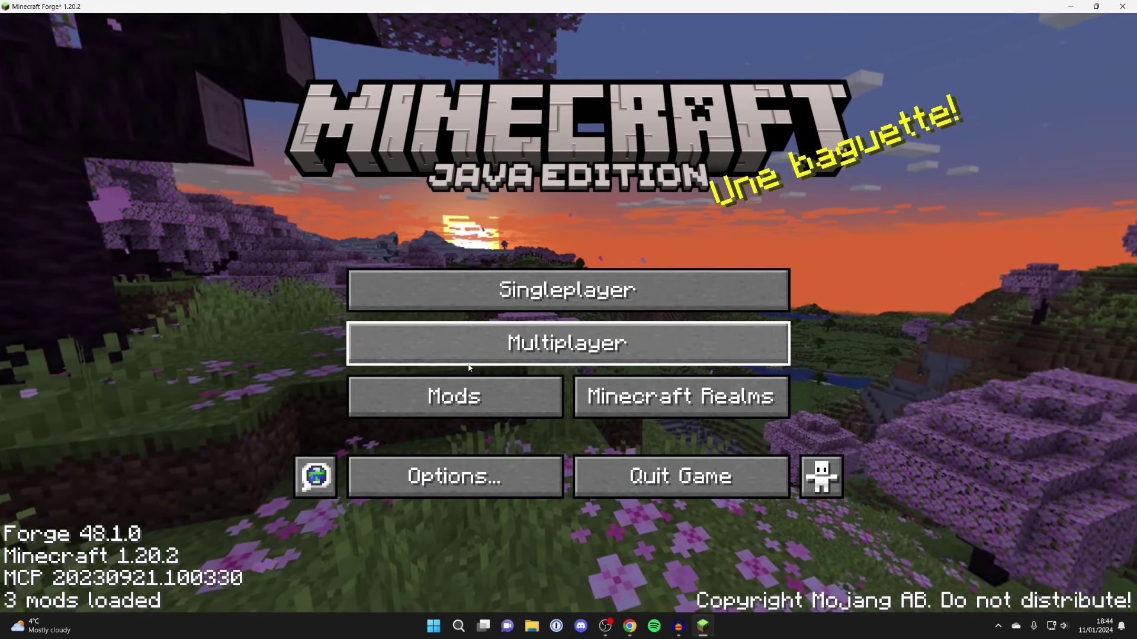
Check the details of Just Enough Items in the game's mod list and return to the title screen
left_click(467, 394)
left_click(156, 239)
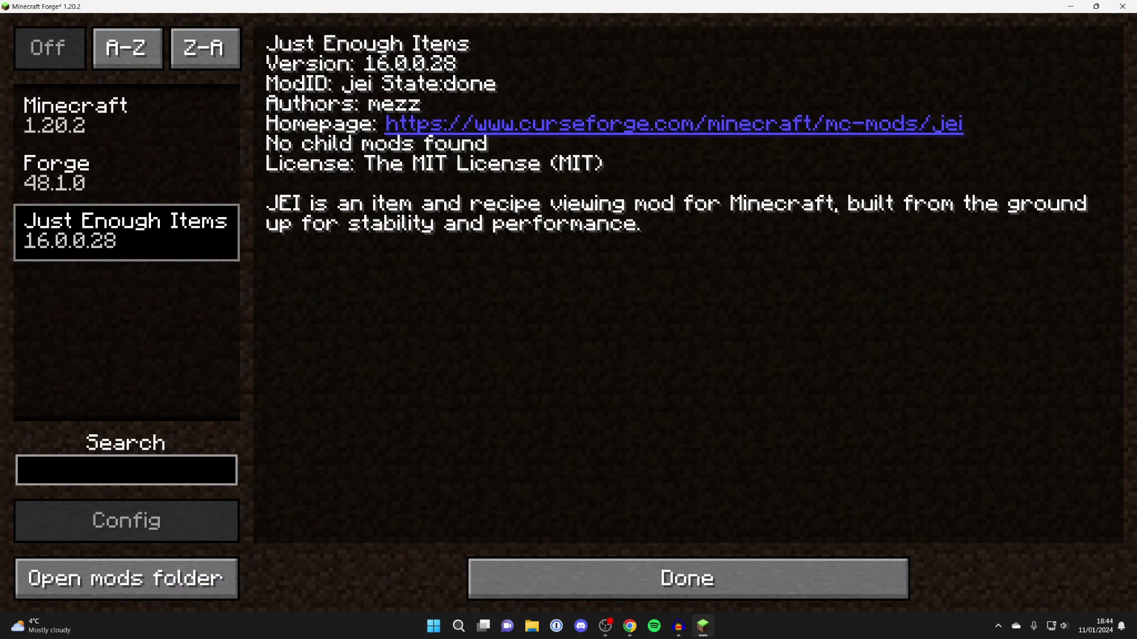
left_click(714, 571)
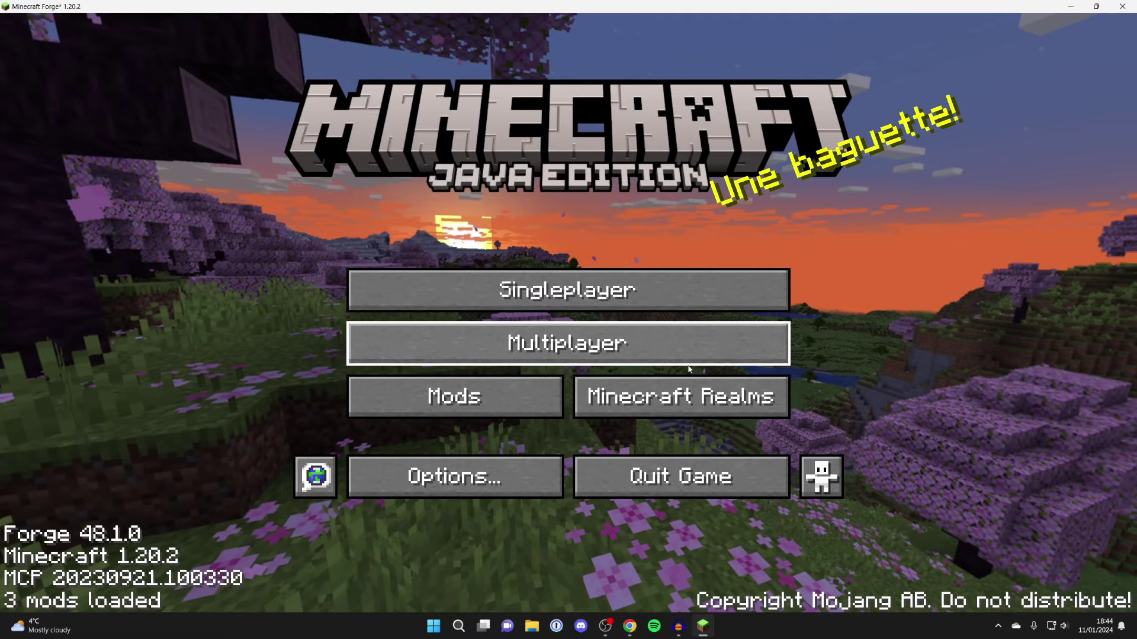
Enter a singleplayer world, walk forward a little, and open the inventory to show the JEI item list
left_click(741, 286)
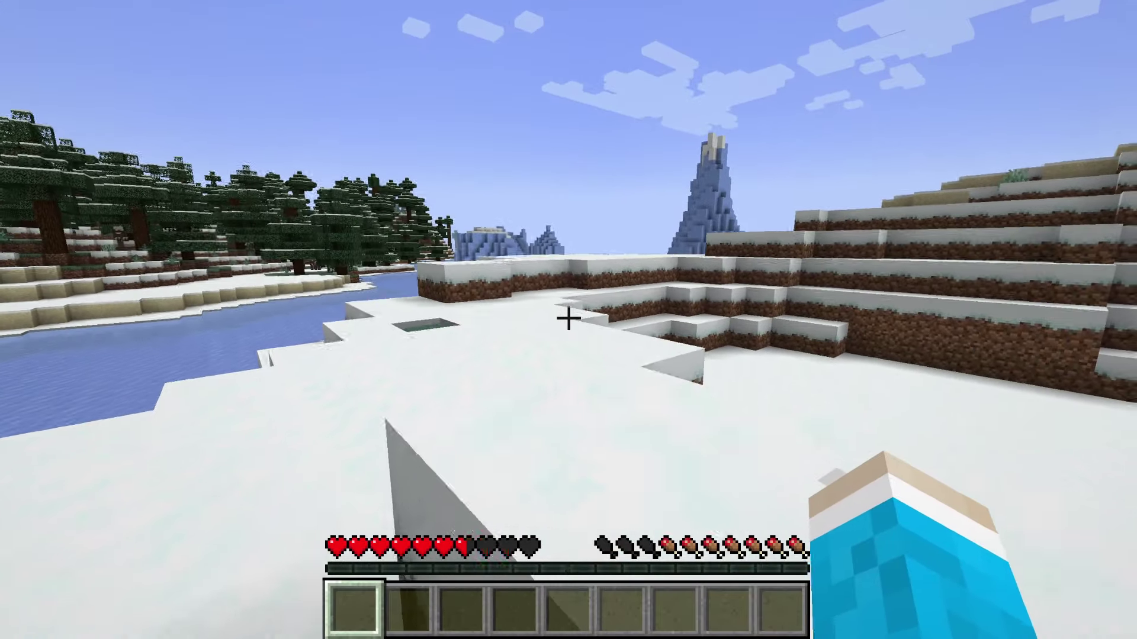
key("w")
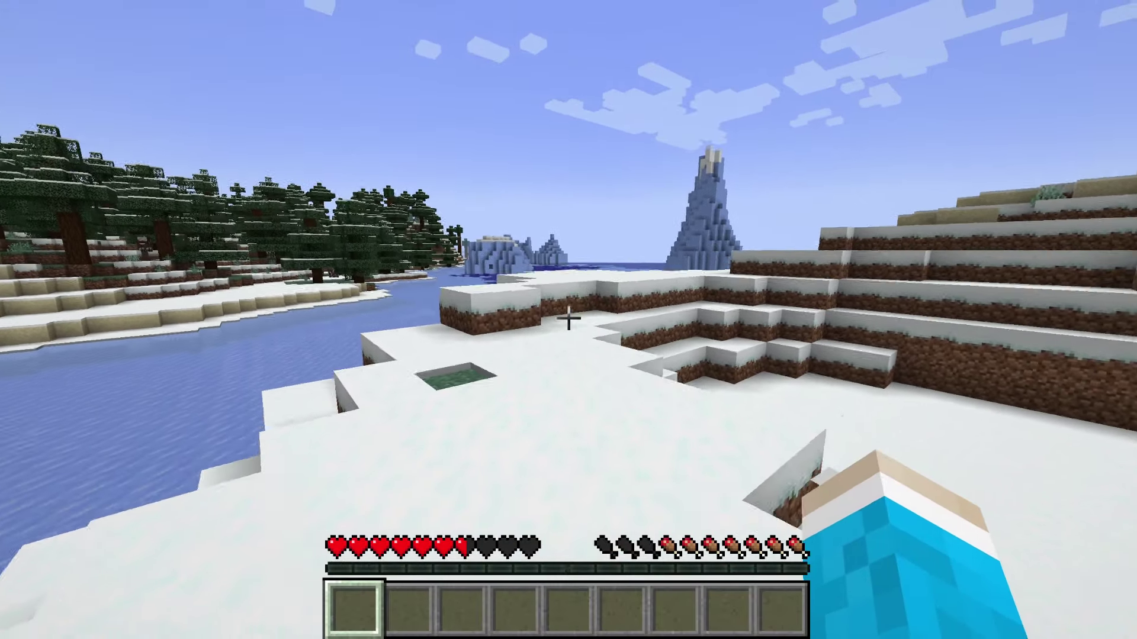
key("w")
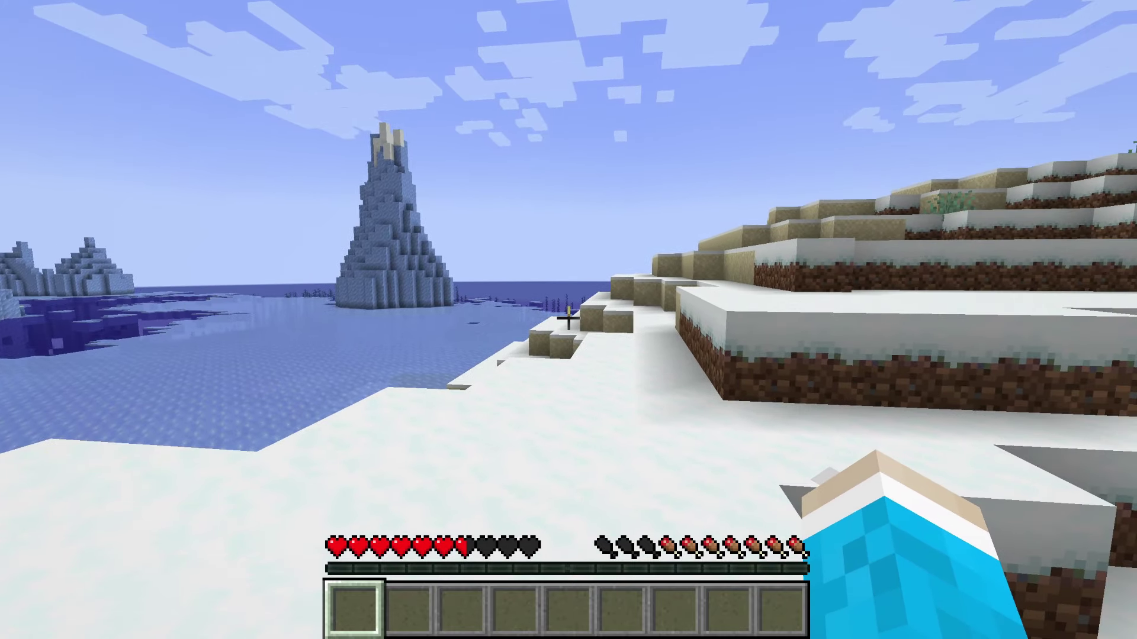
key("e")
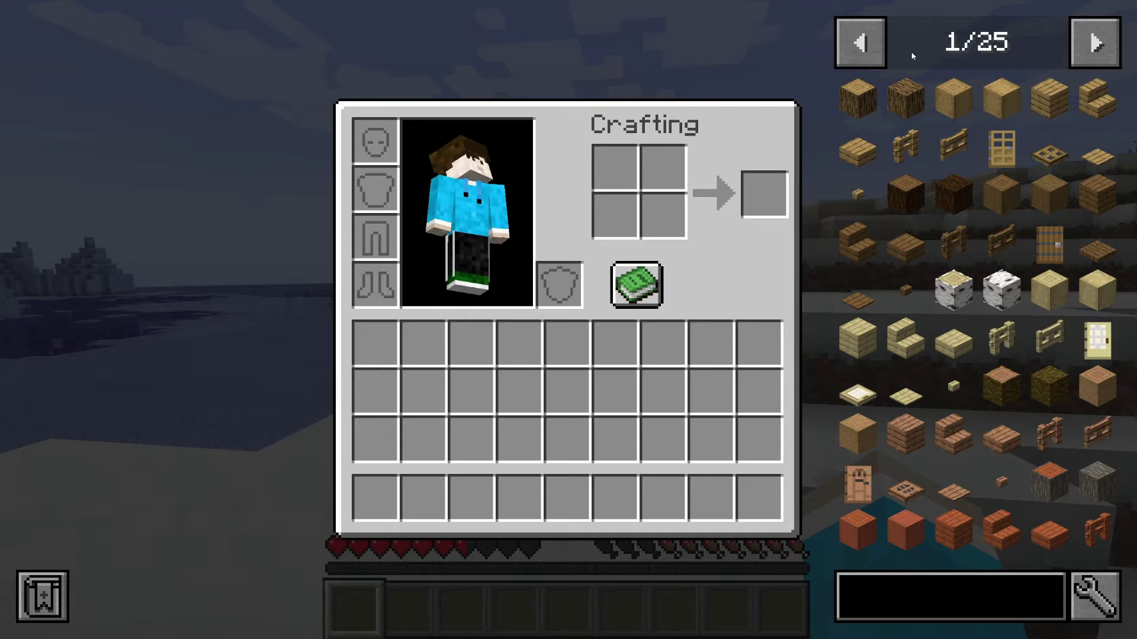
Browse the JEI item list forward from page 1 to page 13
left_click(1119, 48)
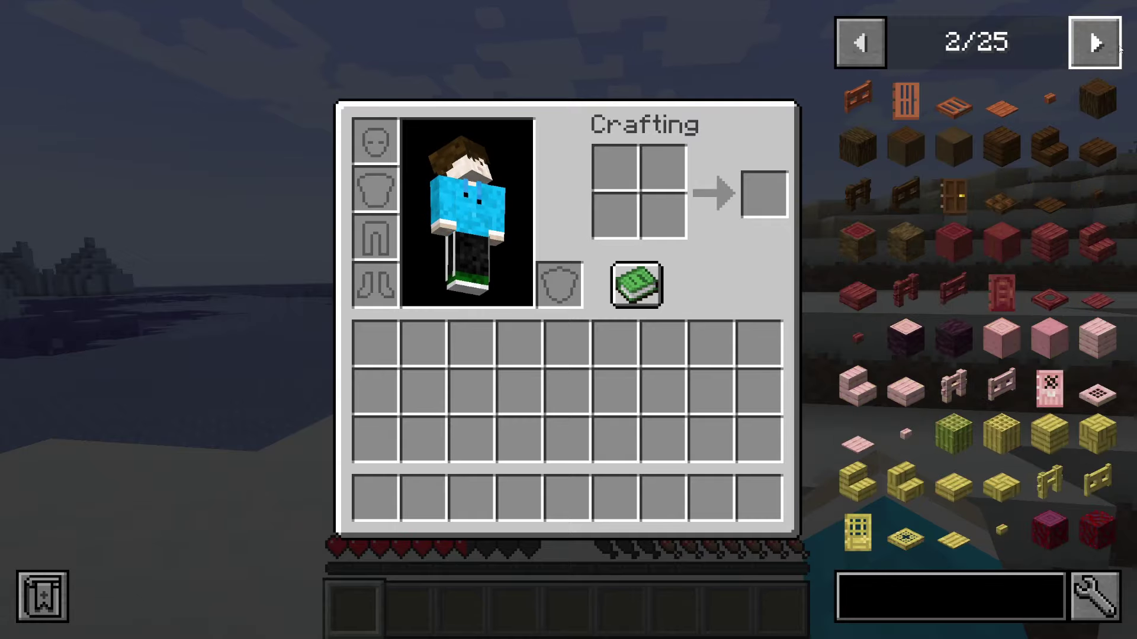
left_click(1120, 48)
left_click(1119, 48)
left_click(1119, 49)
left_click(1119, 48)
left_click(1118, 47)
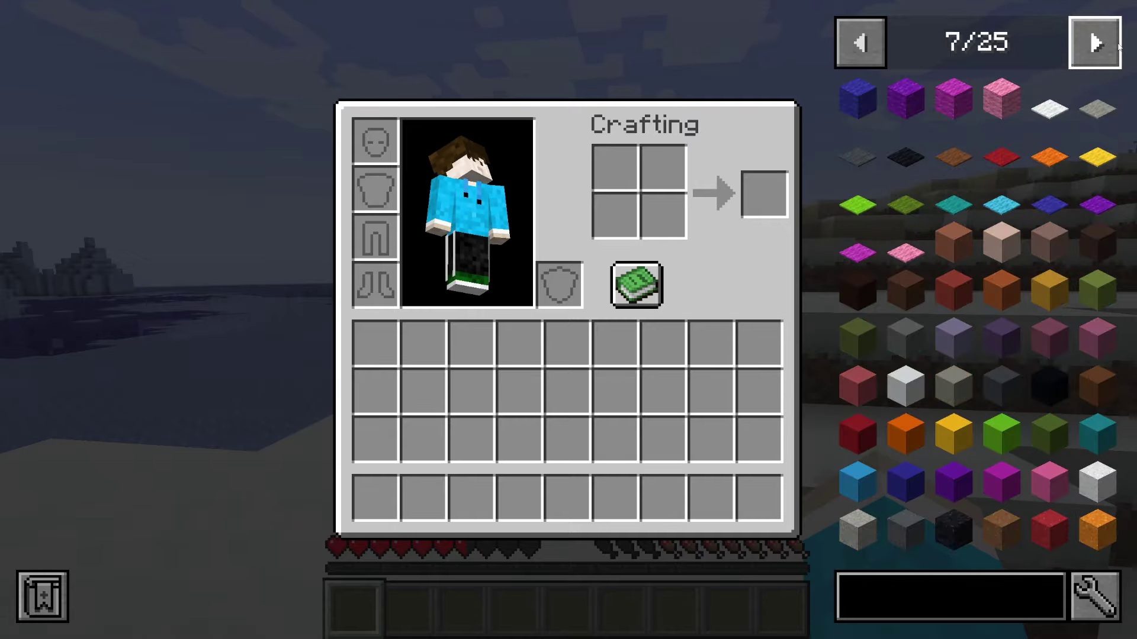
left_click(1119, 47)
left_click(1118, 47)
left_click(1119, 46)
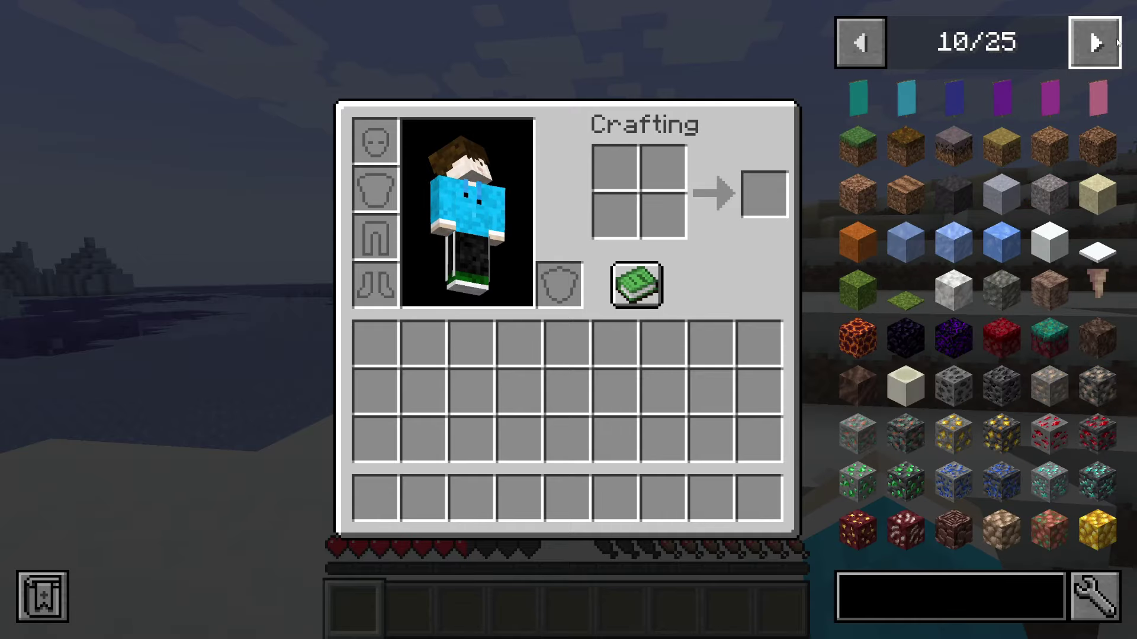
left_click(1118, 43)
left_click(1118, 43)
left_click(1118, 43)
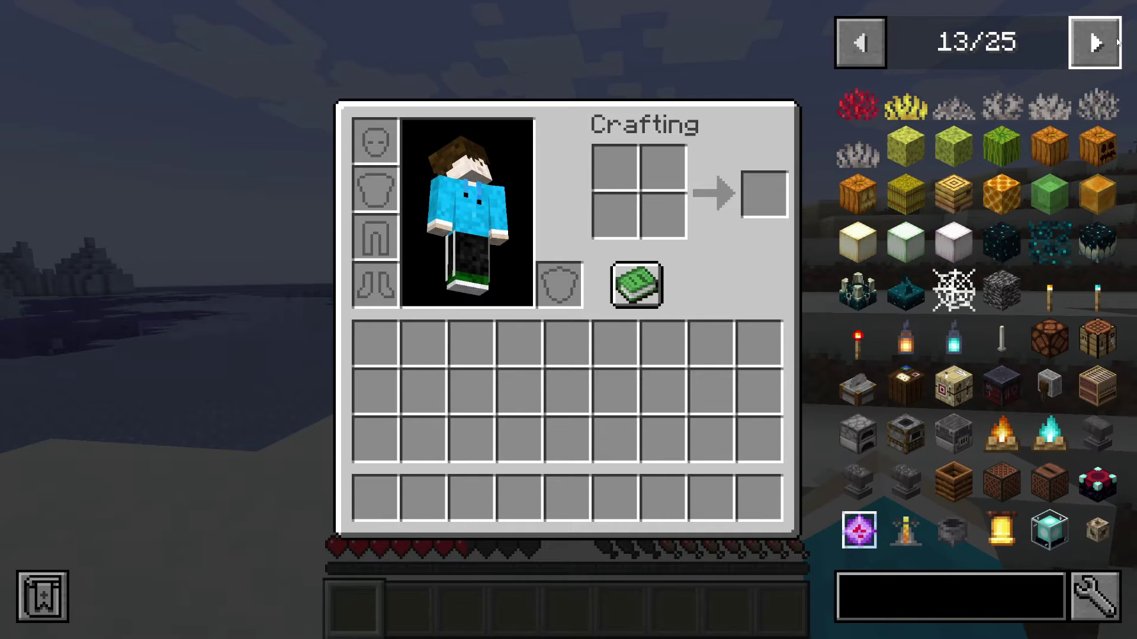
View the crafting table's recipe and the recipe of its plank ingredient, and return to the game world
left_click(1103, 330)
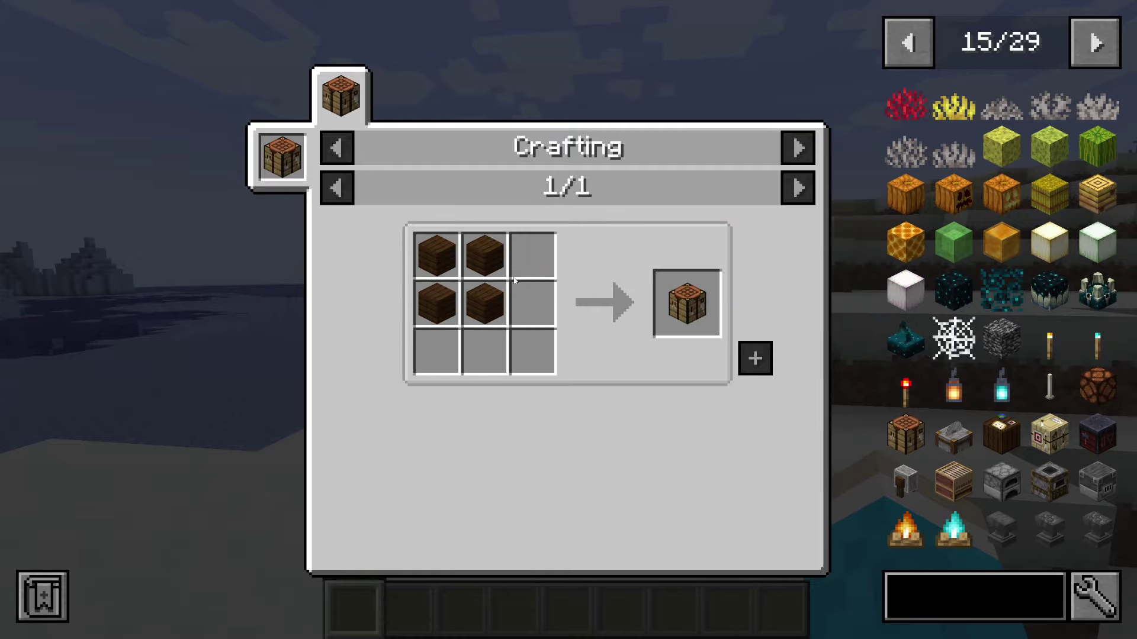
left_click(464, 263)
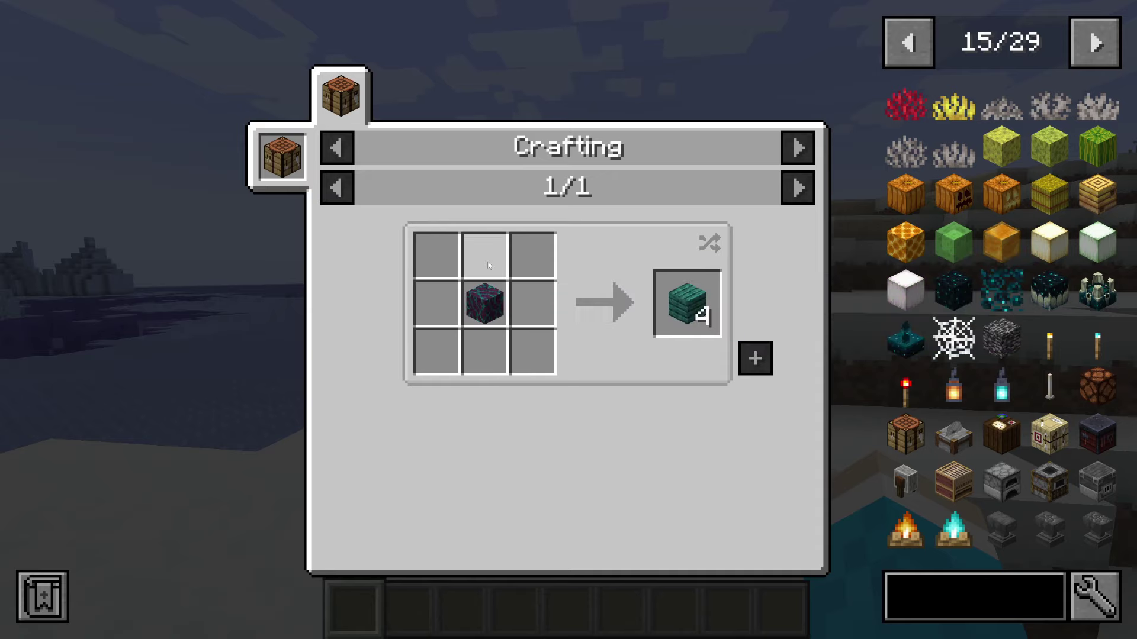
key("Escape")
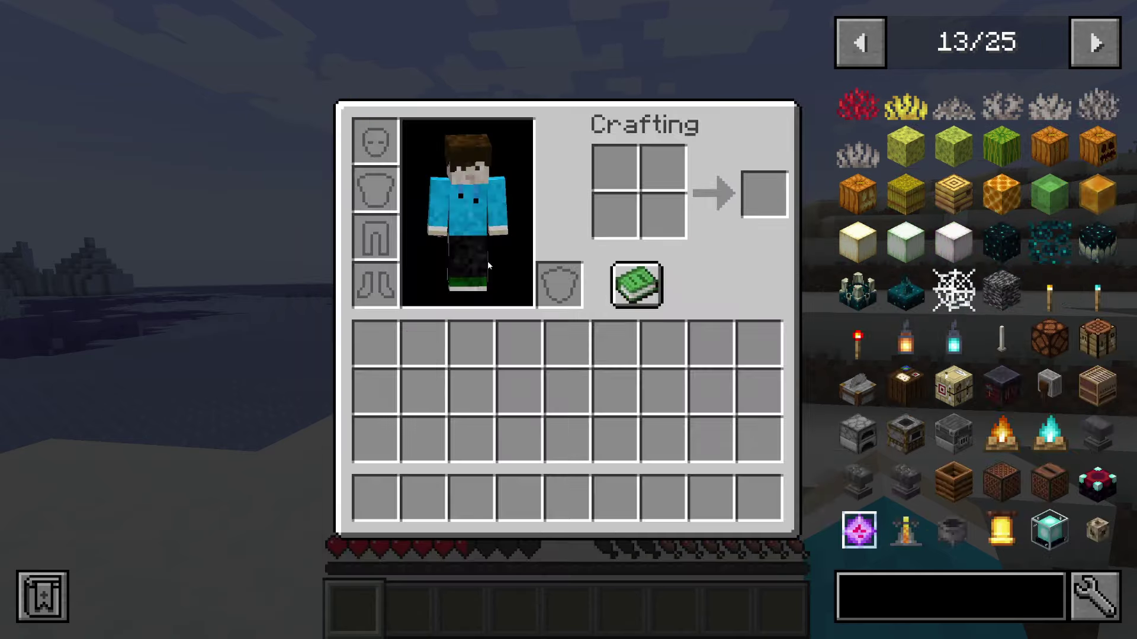
key("e")
Walk over the snowy hill, across the frozen water and through the spruce forest
key("w")
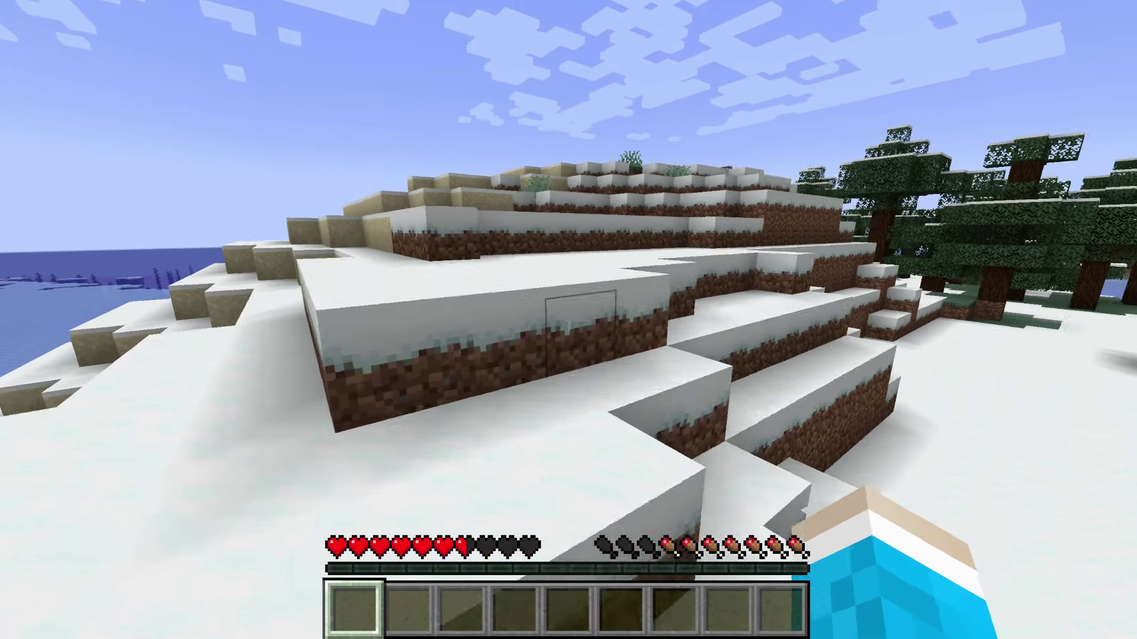
key("w")
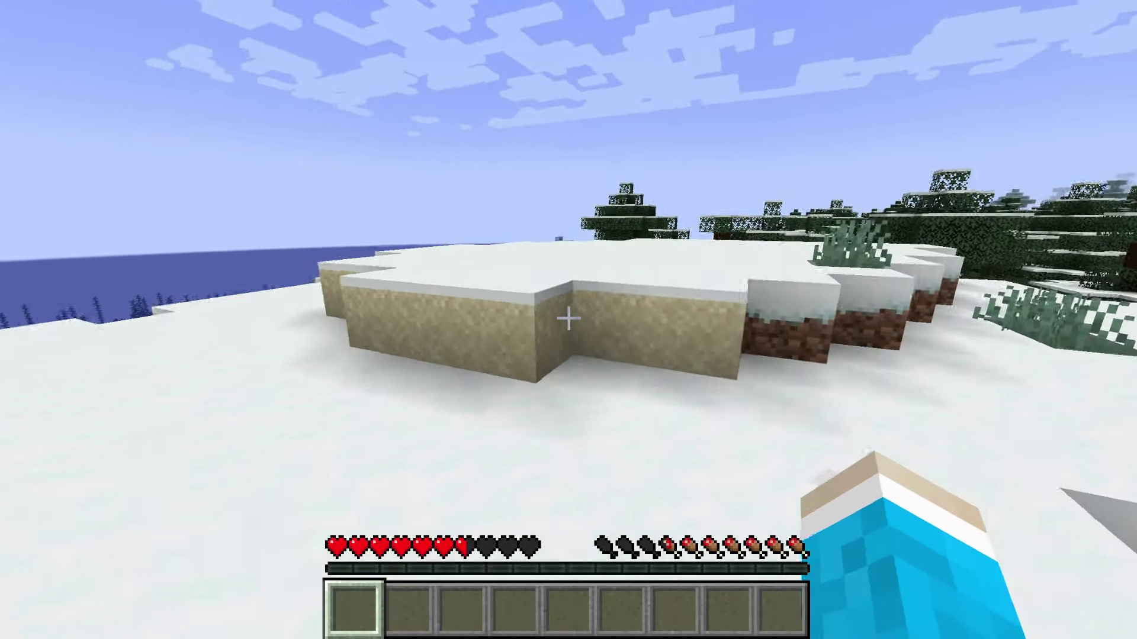
key("w")
key("w")
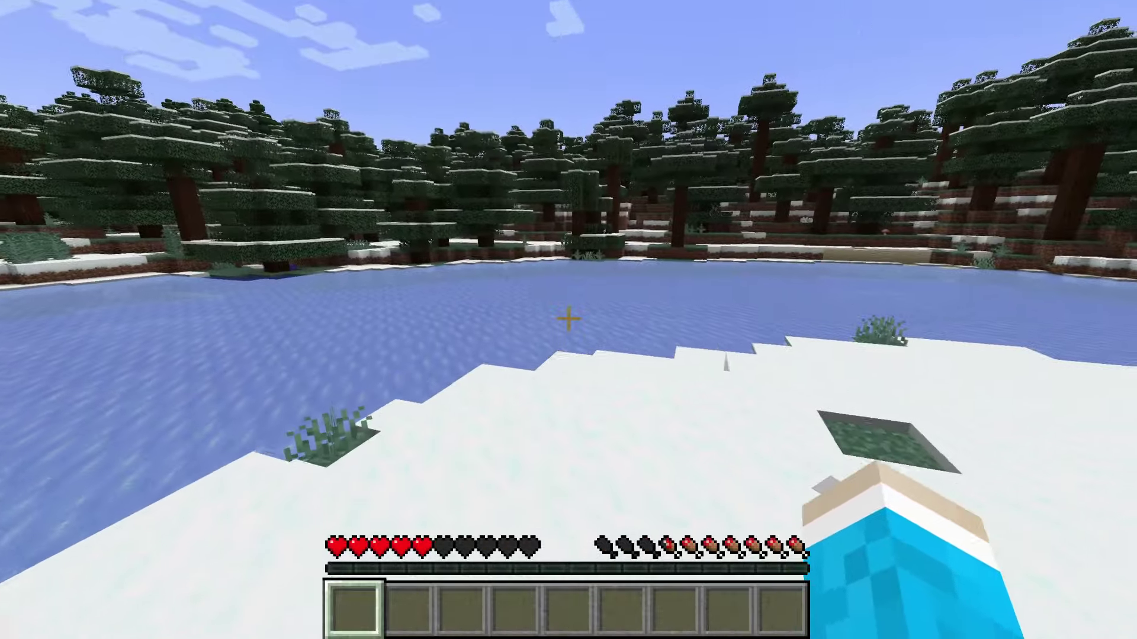
key("w")
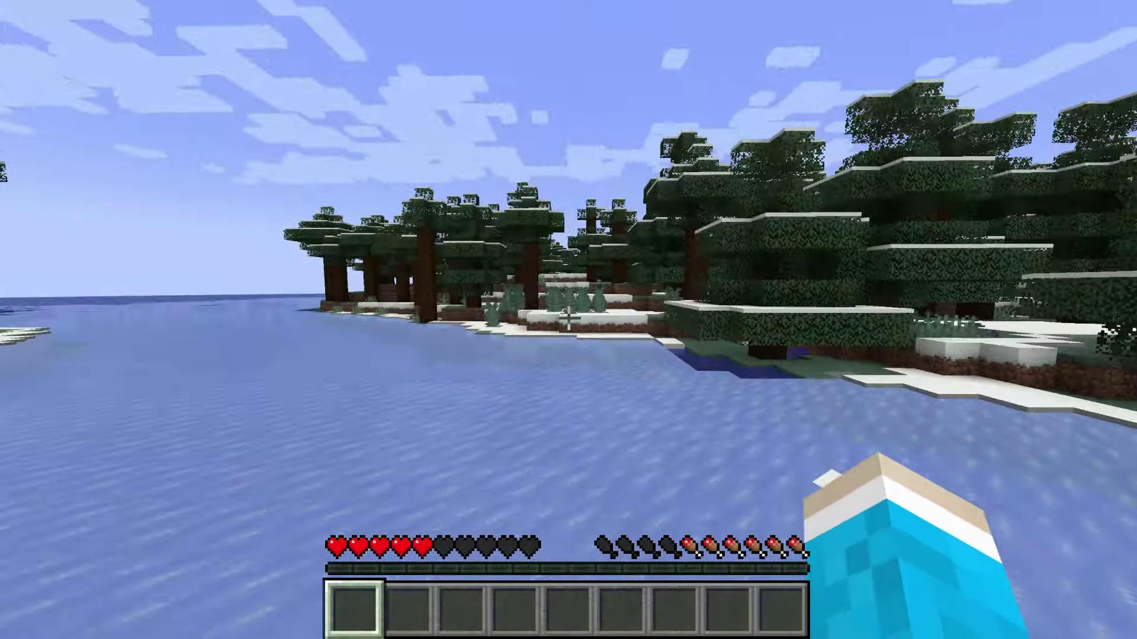
key("w")
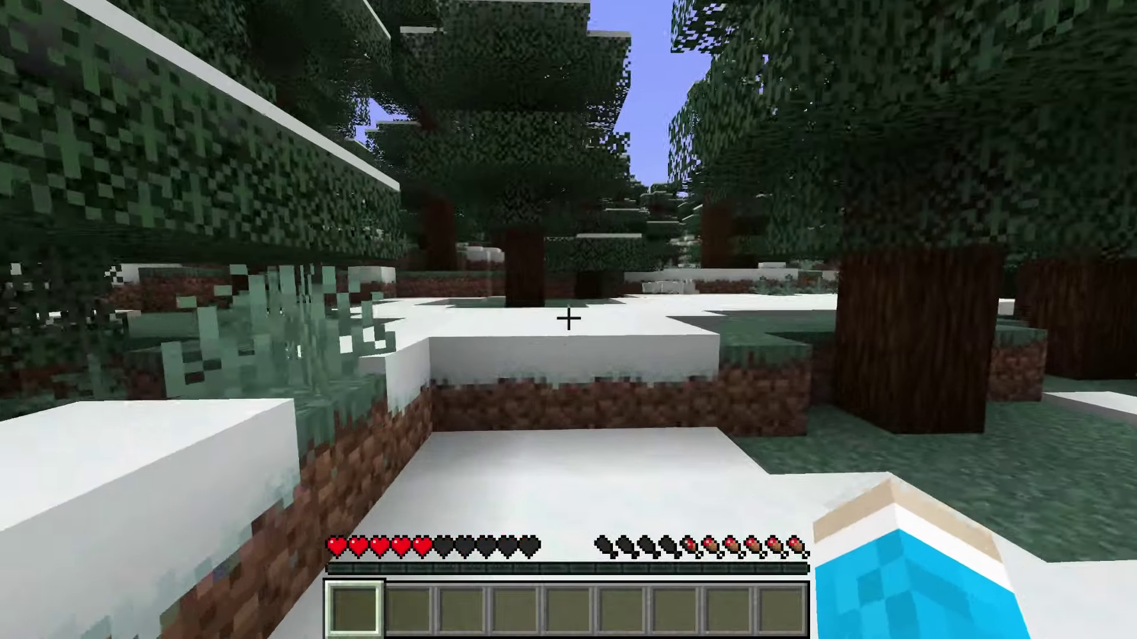
key("w")
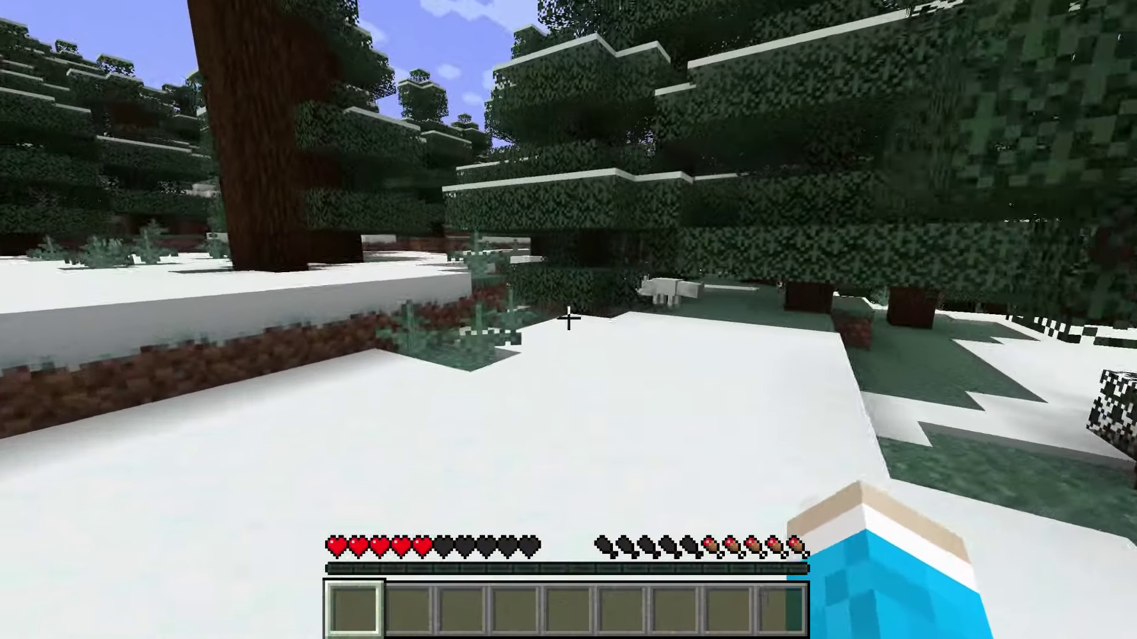
key("w")
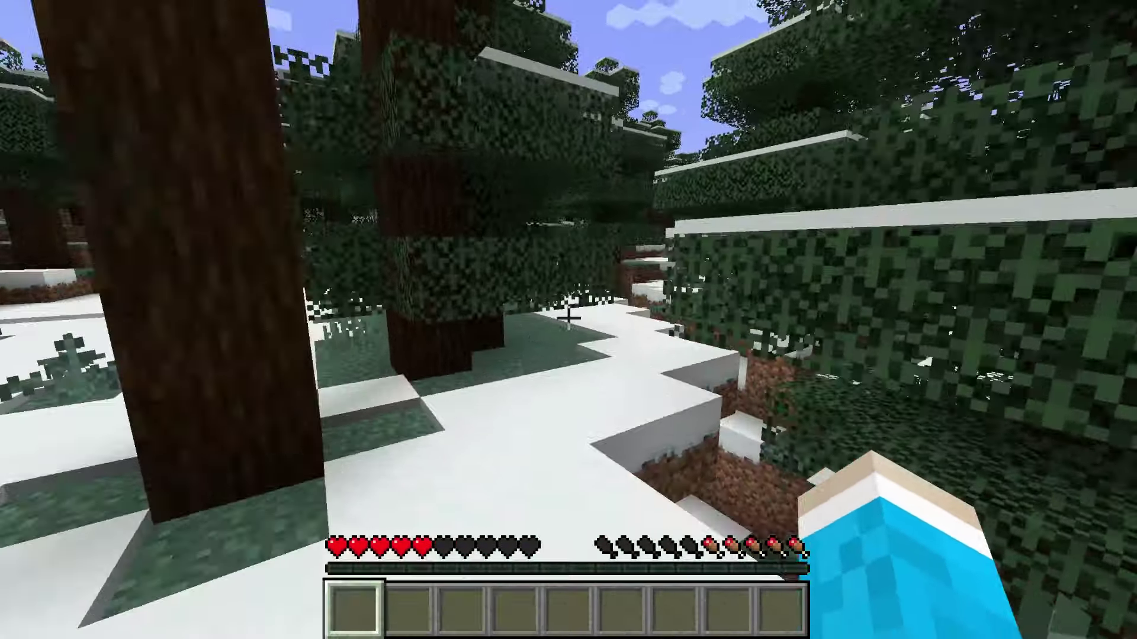
key("w")
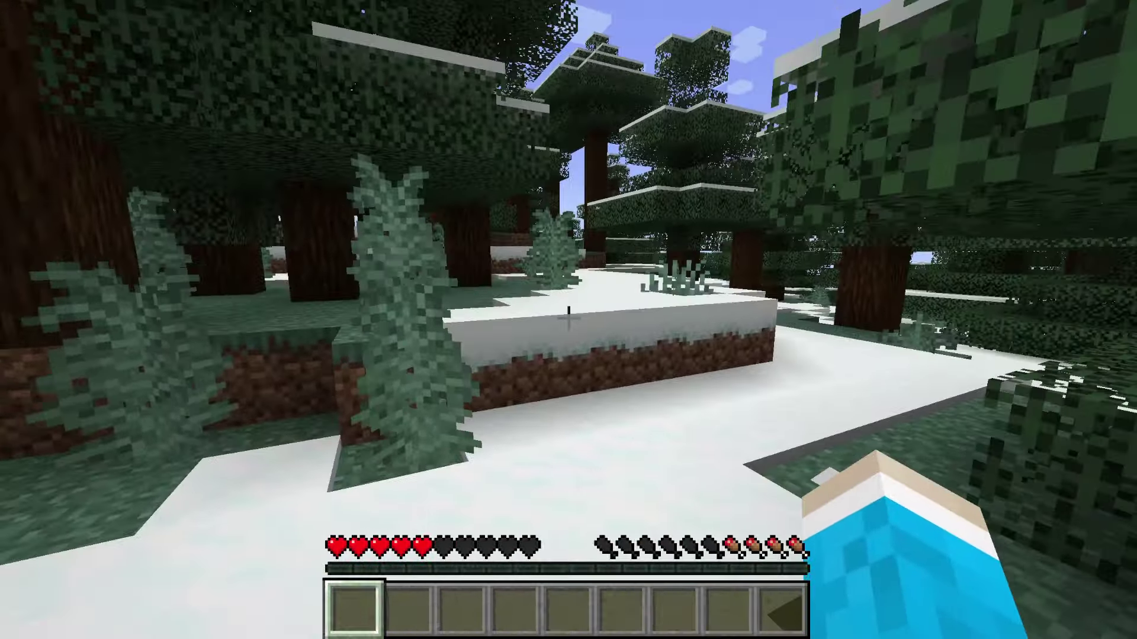
key("w")
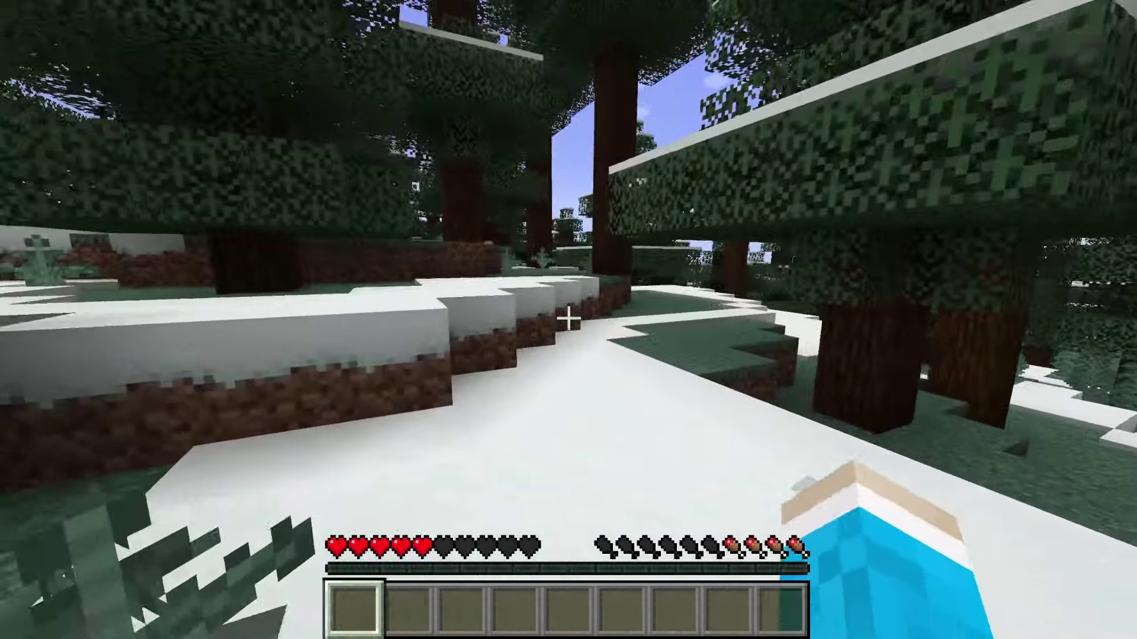
key("w")
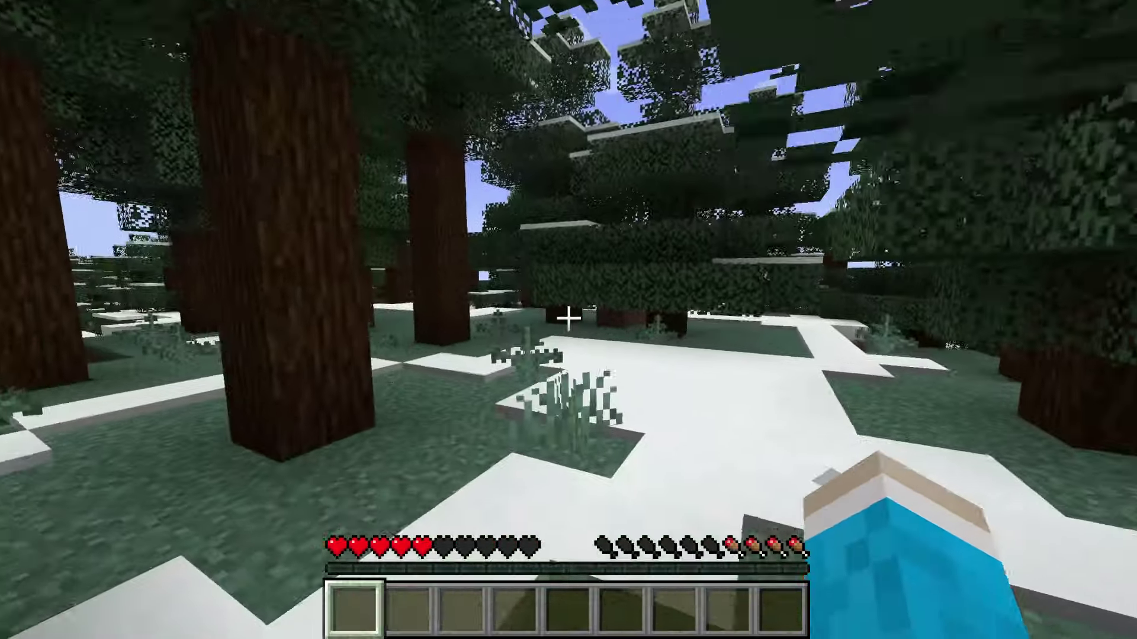
key("w")
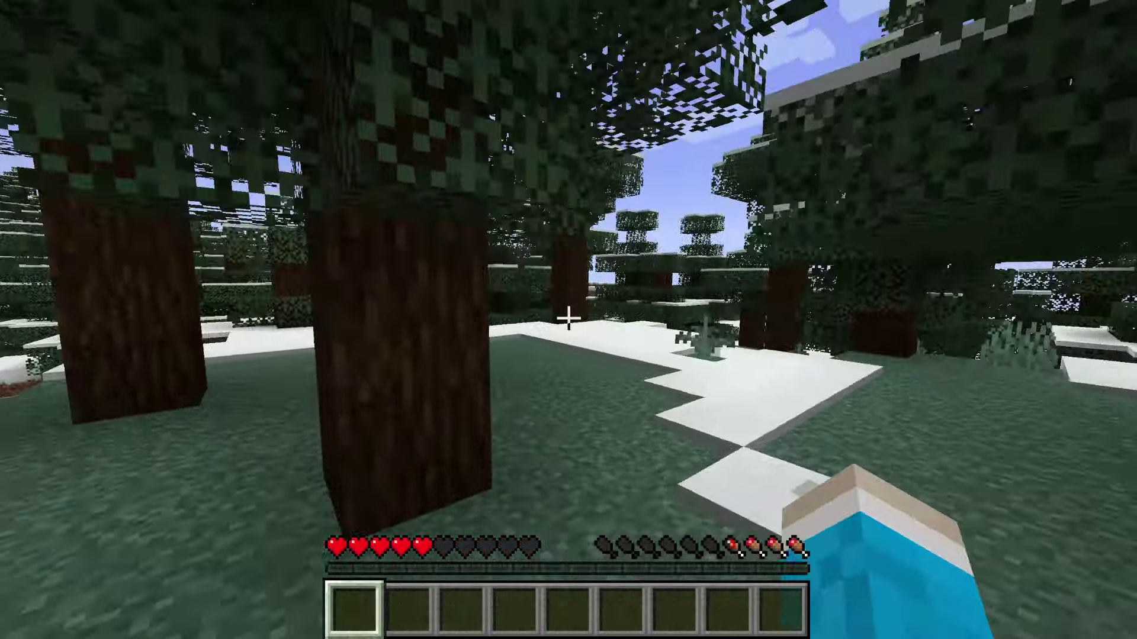
key("w")
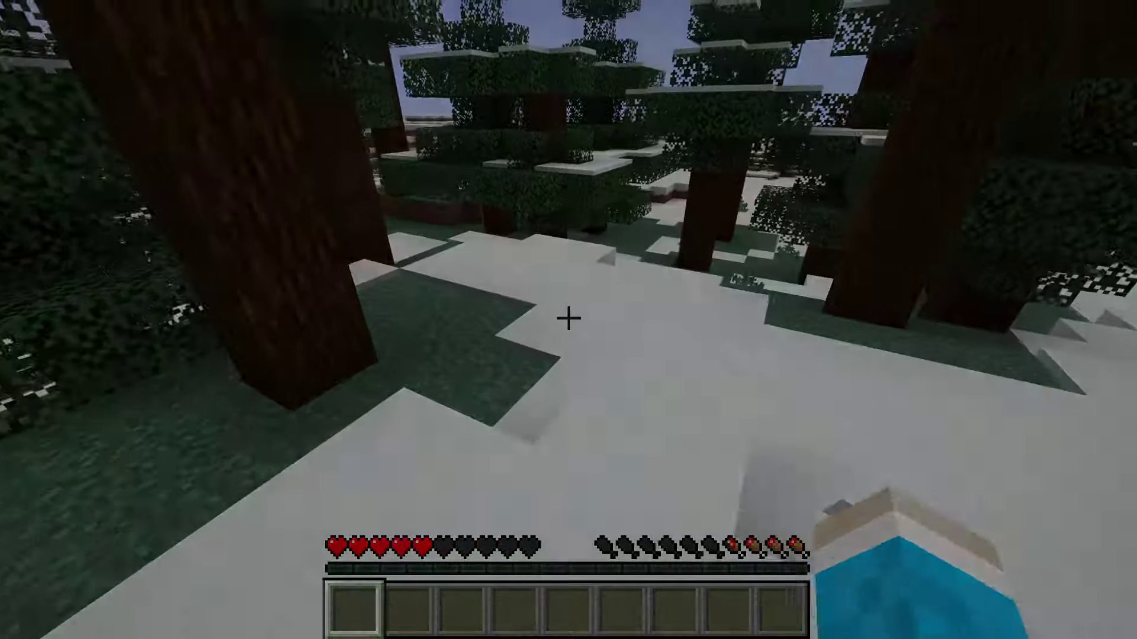